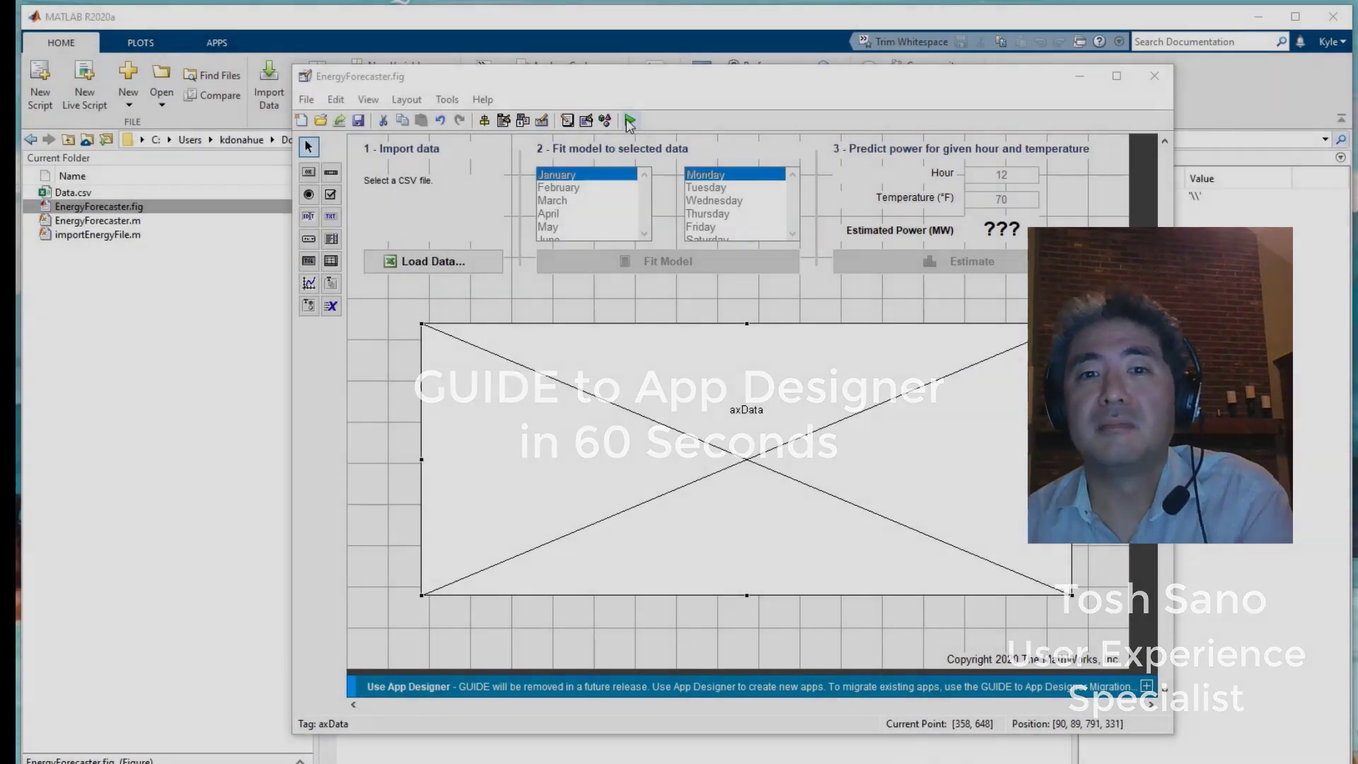
# - Save and run the Energy Forecaster app, then load Data.csv
pyautogui.click(633, 121)
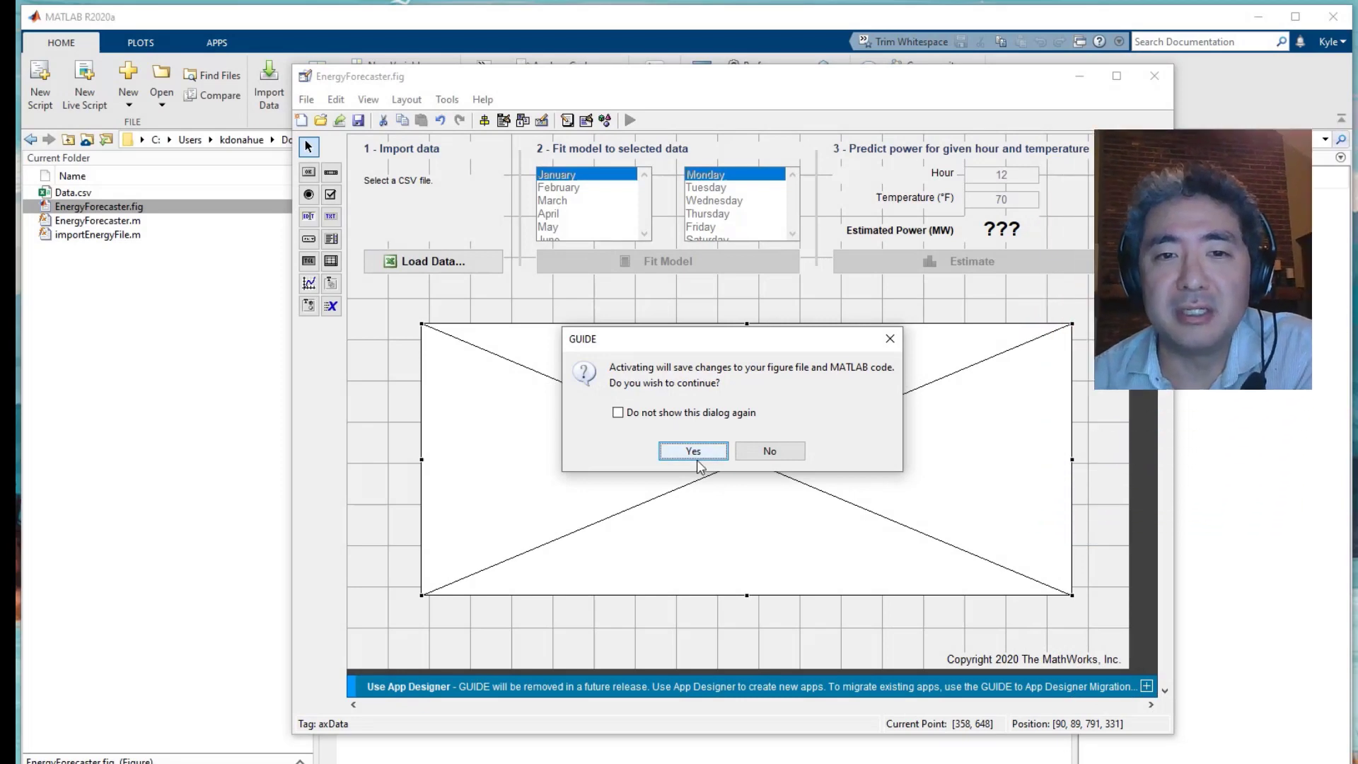
pyautogui.click(693, 451)
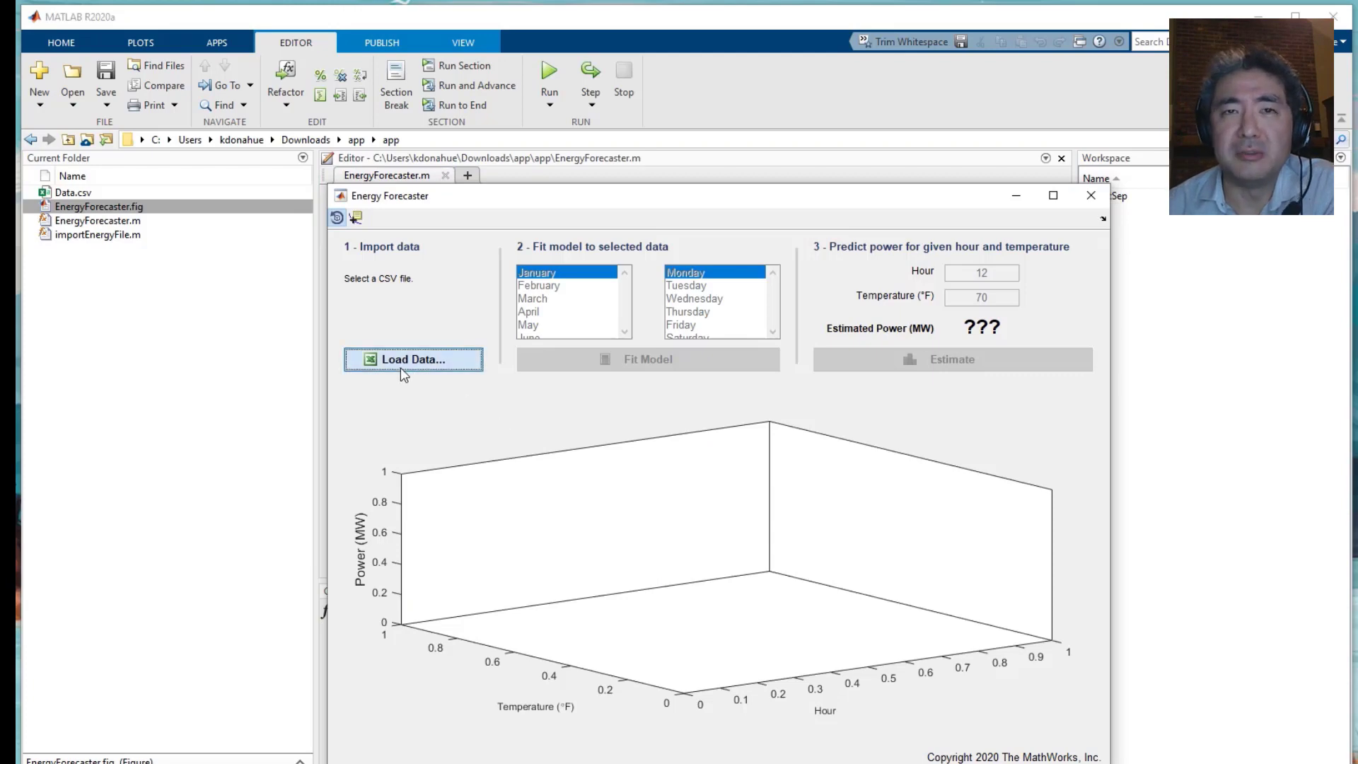
pyautogui.click(400, 367)
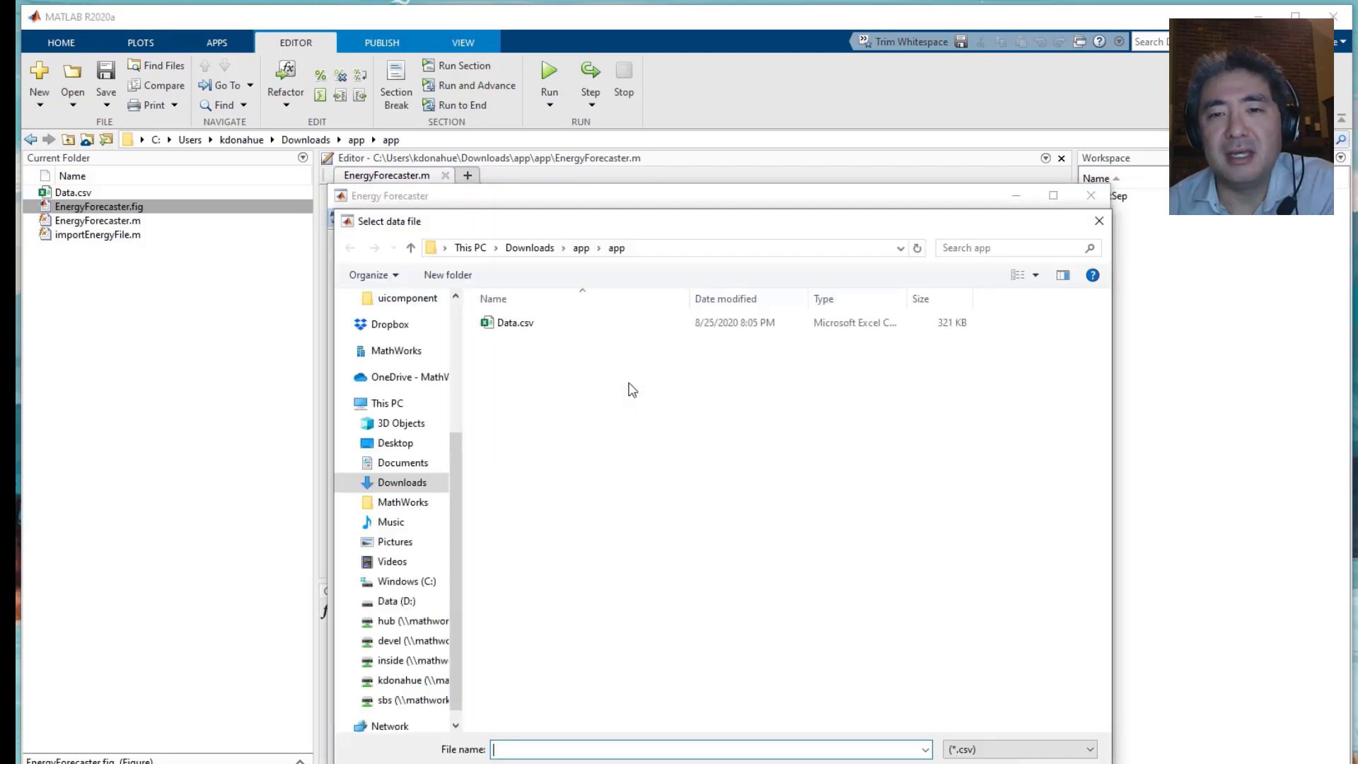
pyautogui.doubleClick(554, 327)
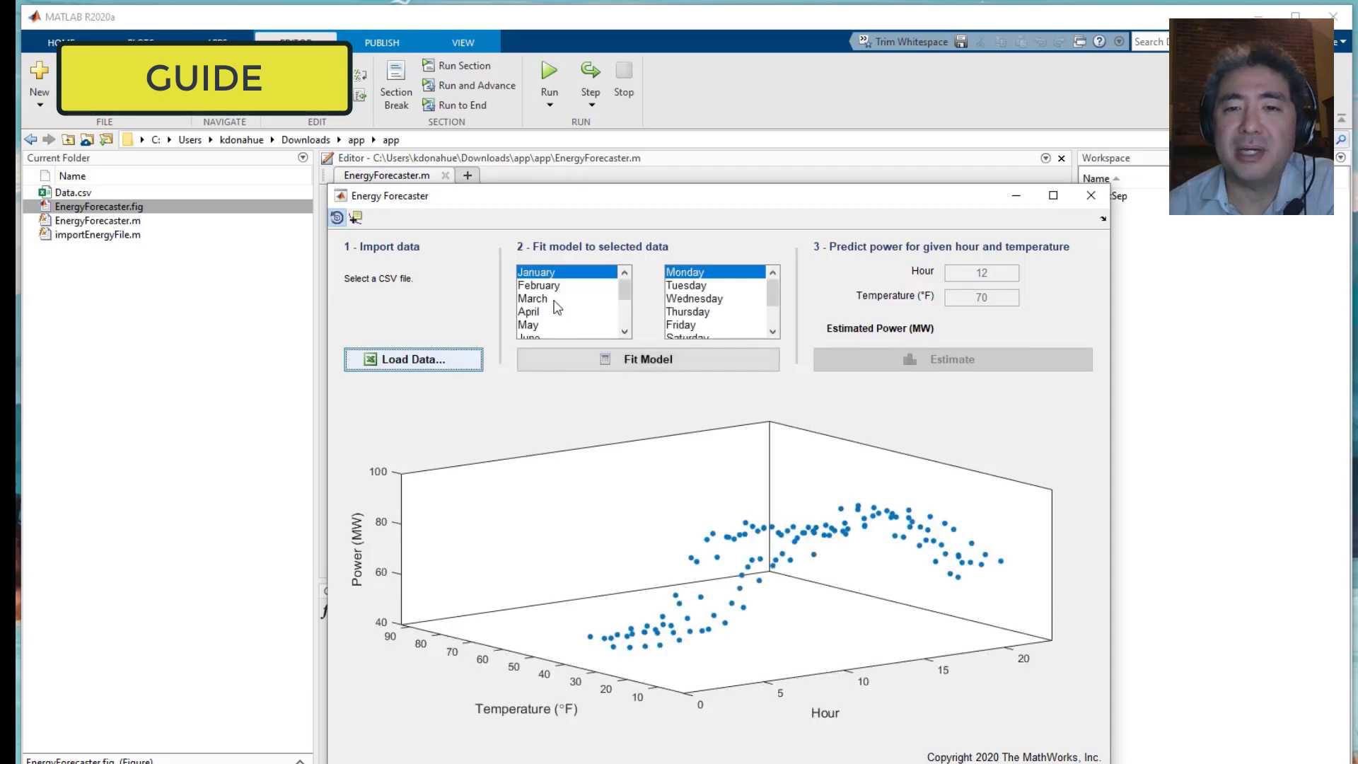
# - Fit a surface to March Wednesday–Friday data and estimate 73.12 MW
pyautogui.click(533, 298)
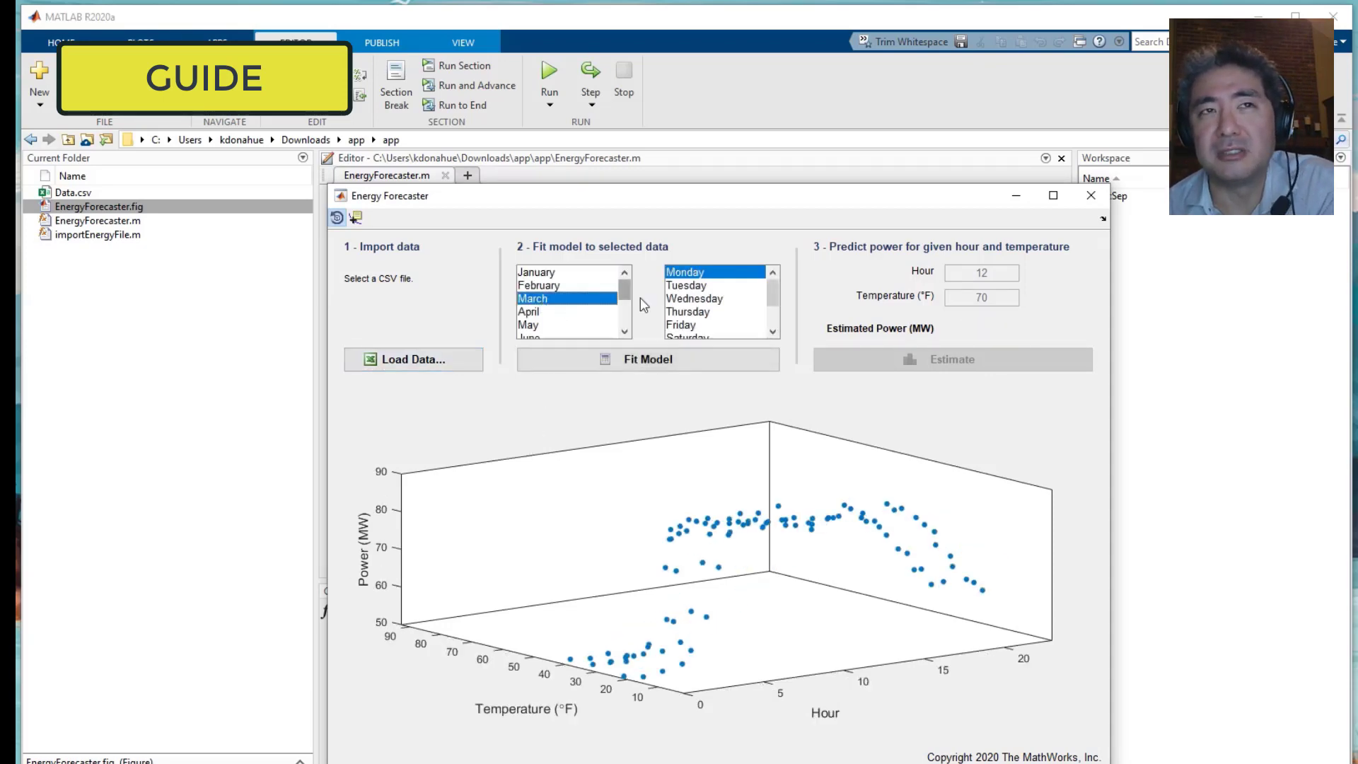
pyautogui.click(695, 298)
pyautogui.keyDown('shift'); pyautogui.click(685, 325); pyautogui.keyUp('shift')
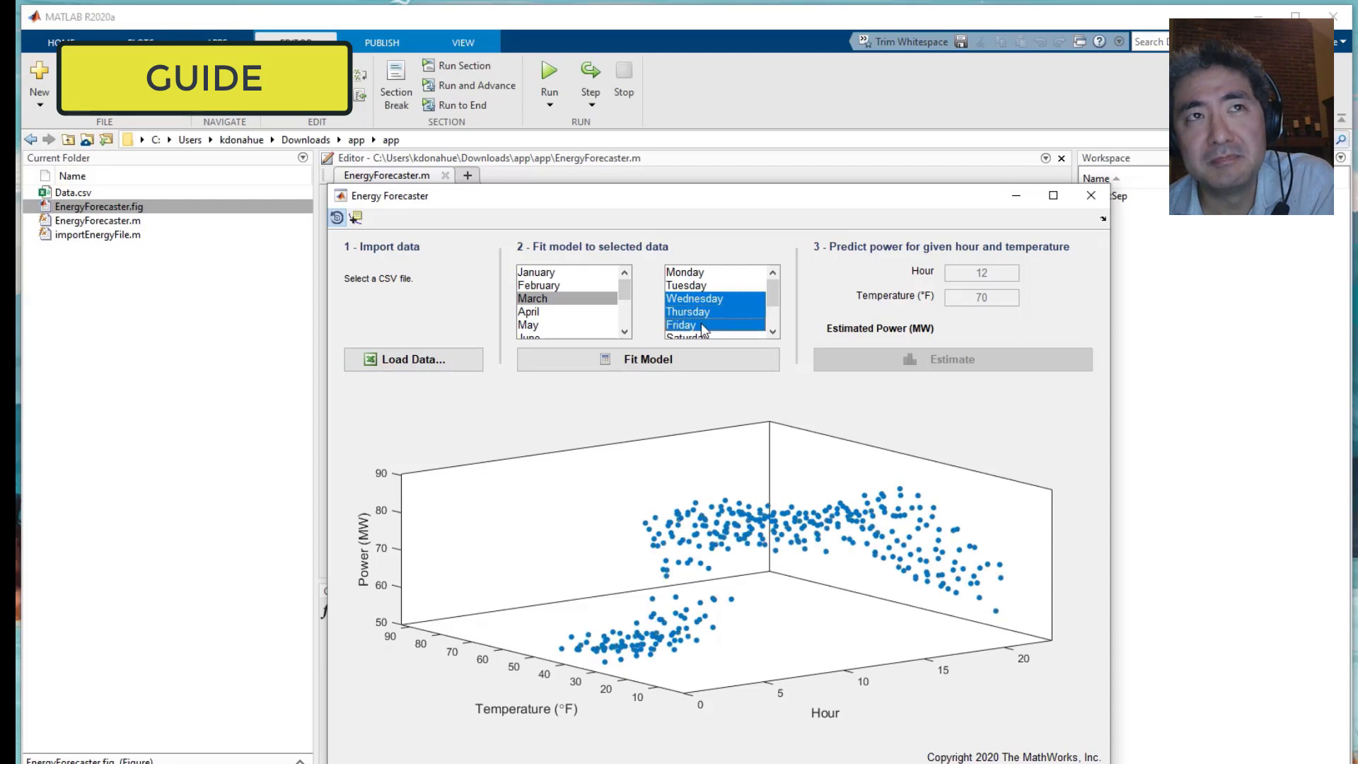
pyautogui.click(700, 367)
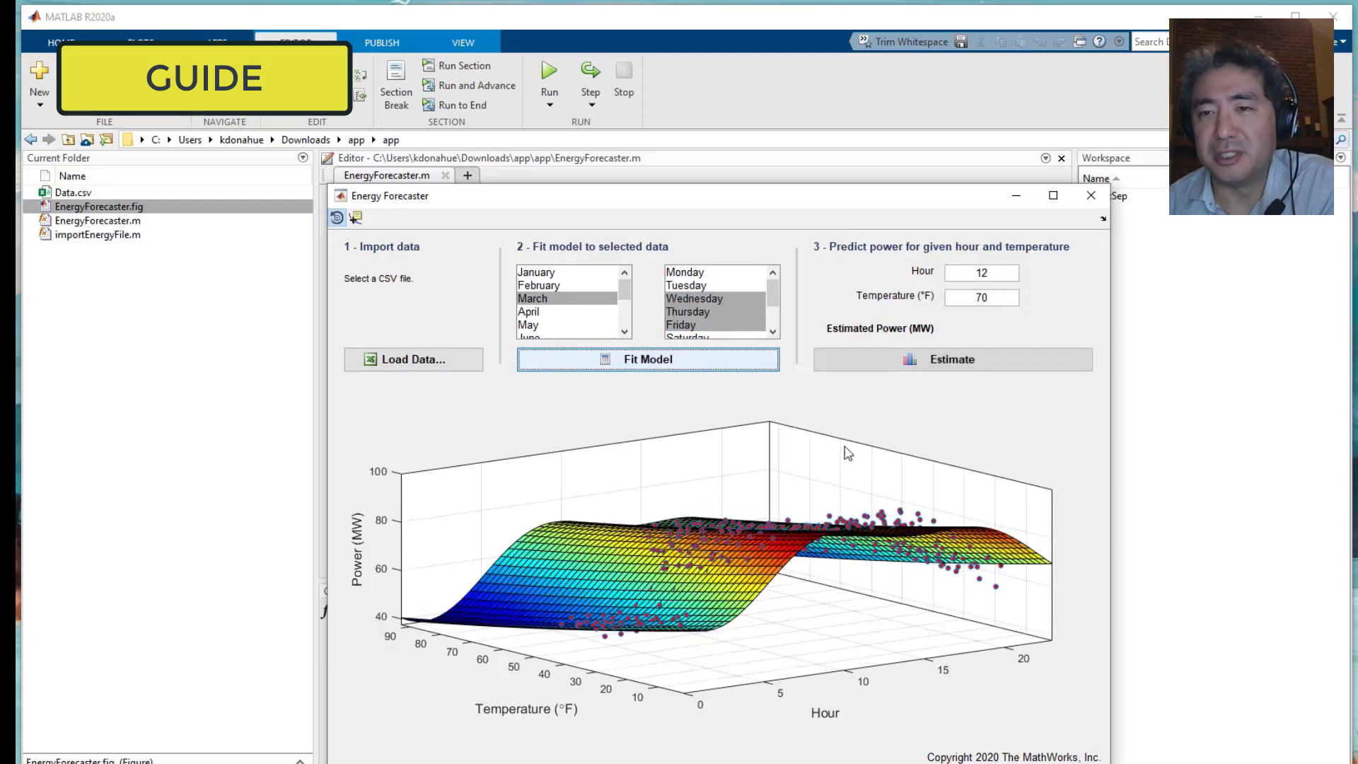
pyautogui.click(934, 366)
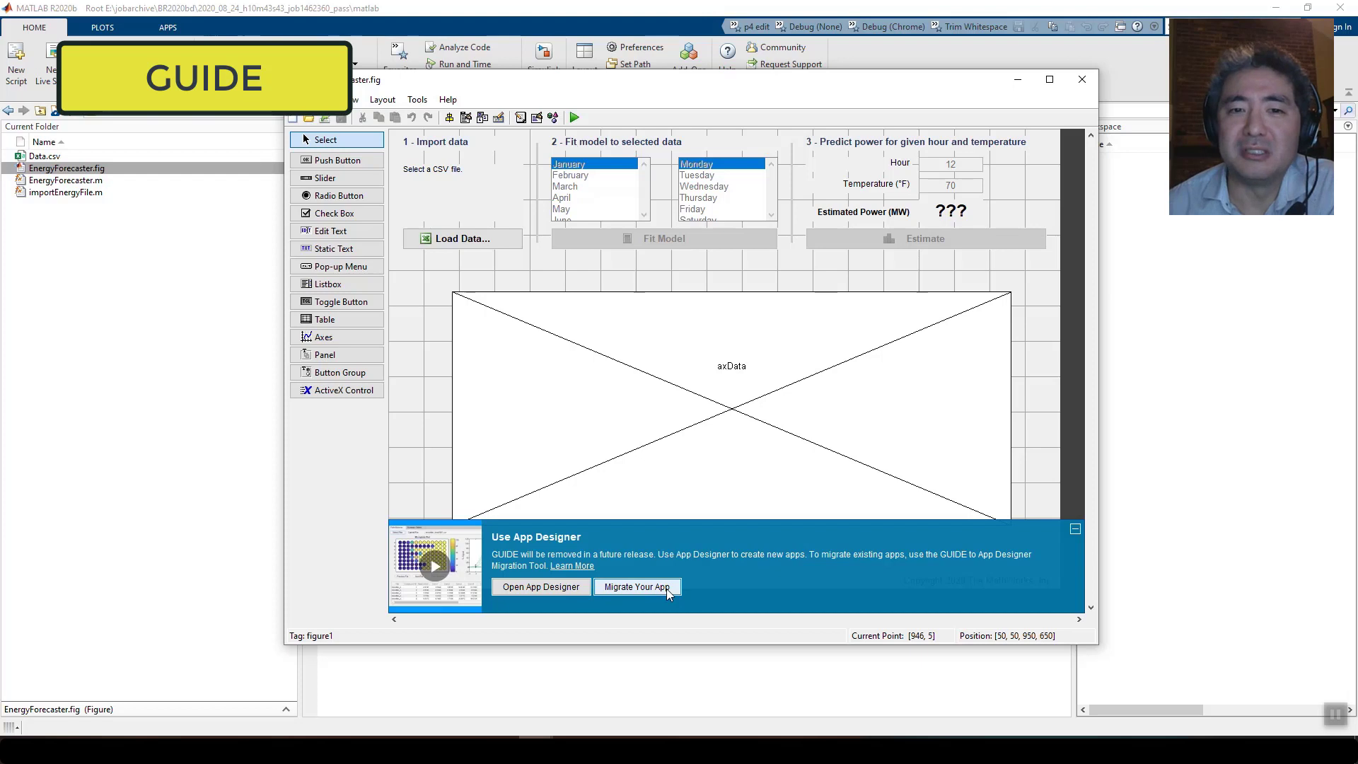
# - Migrate the GUIDE figure to EnergyForecaster_App.mlapp with the migration tool
pyautogui.click(666, 589)
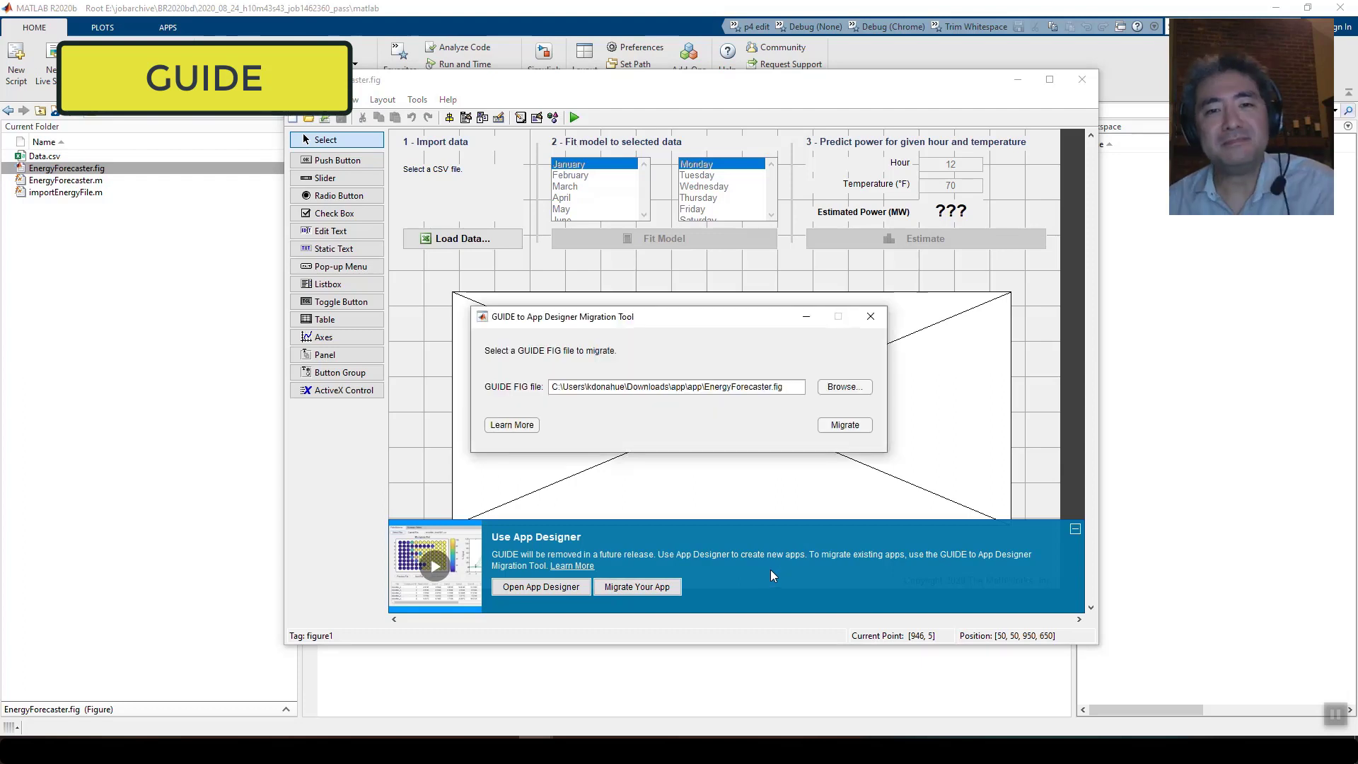
pyautogui.click(844, 424)
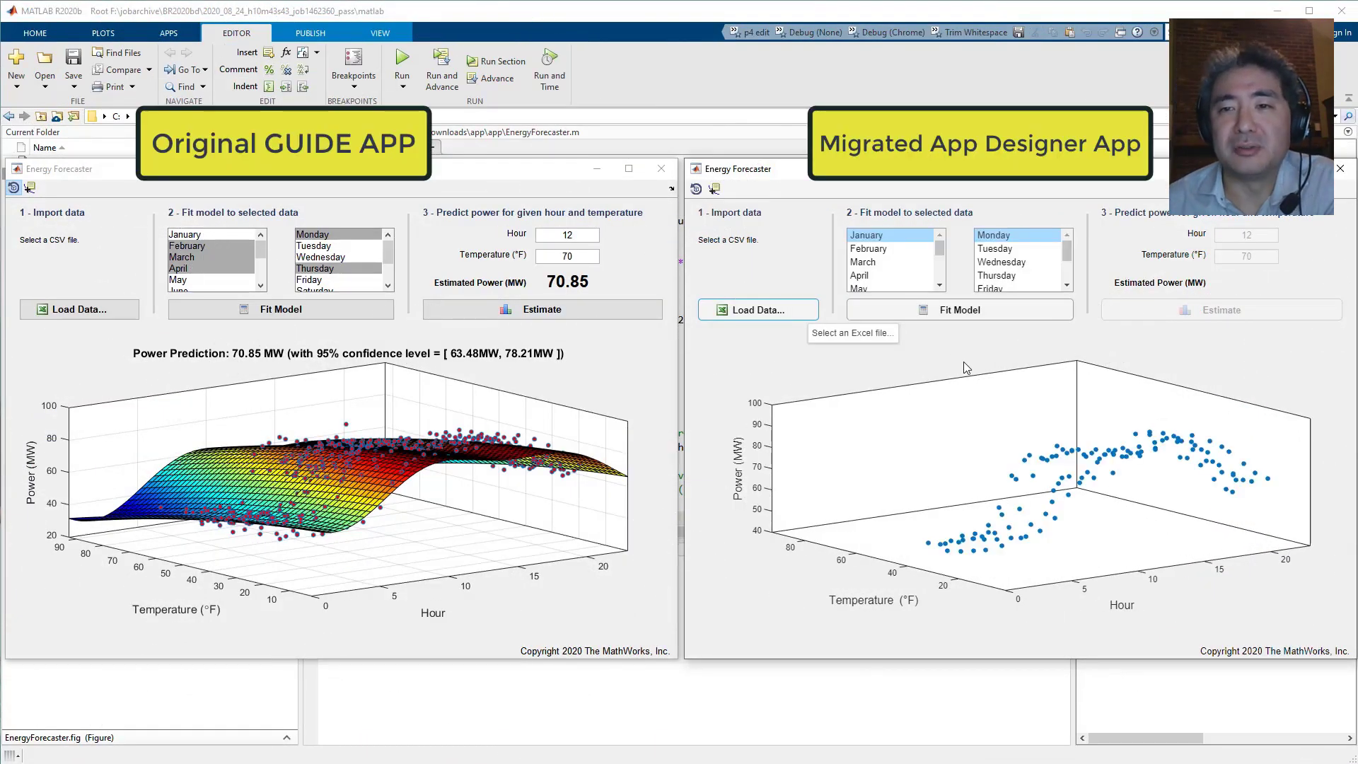
# - Fit February–April Monday and Thursday data in the migrated app, estimating 70.85 MW
pyautogui.moveTo(868, 249); pyautogui.dragTo(862, 275)
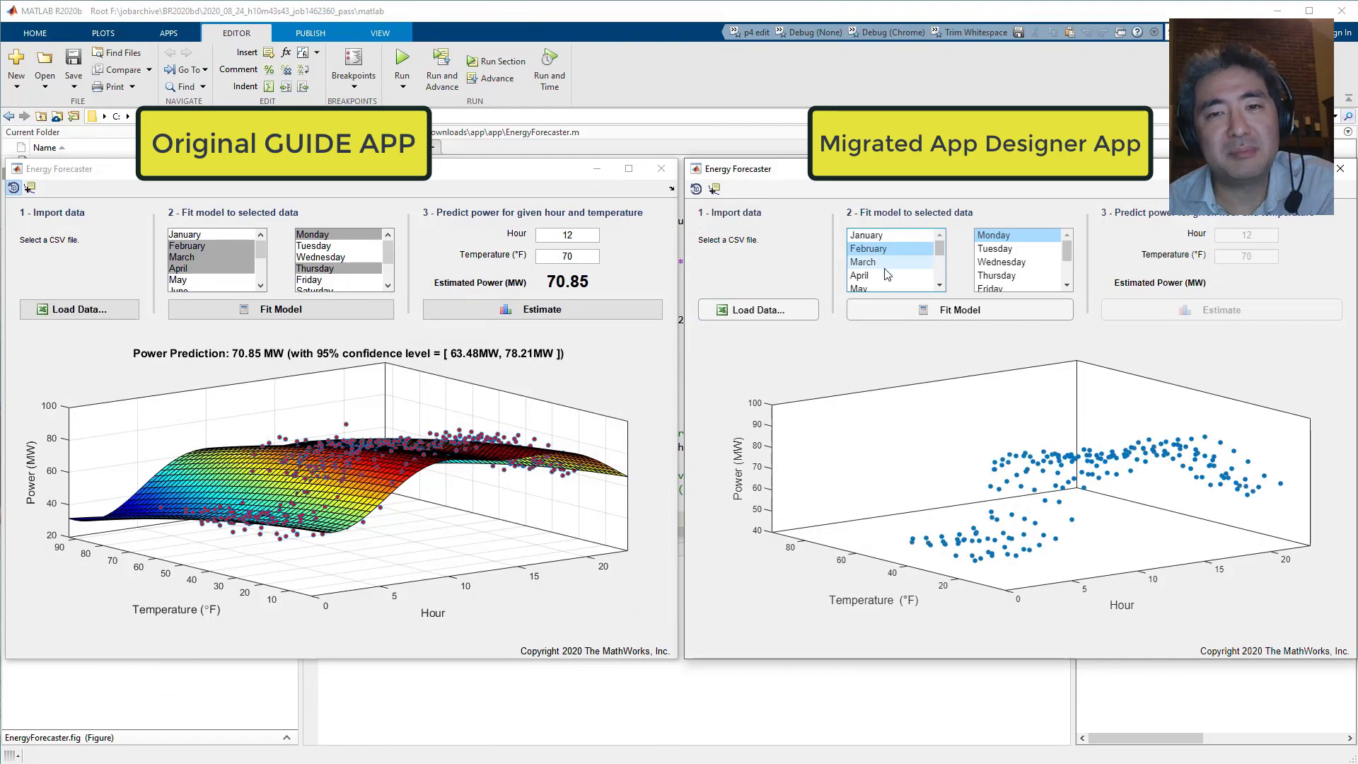
pyautogui.keyDown('ctrl'); pyautogui.click(996, 275); pyautogui.keyUp('ctrl')
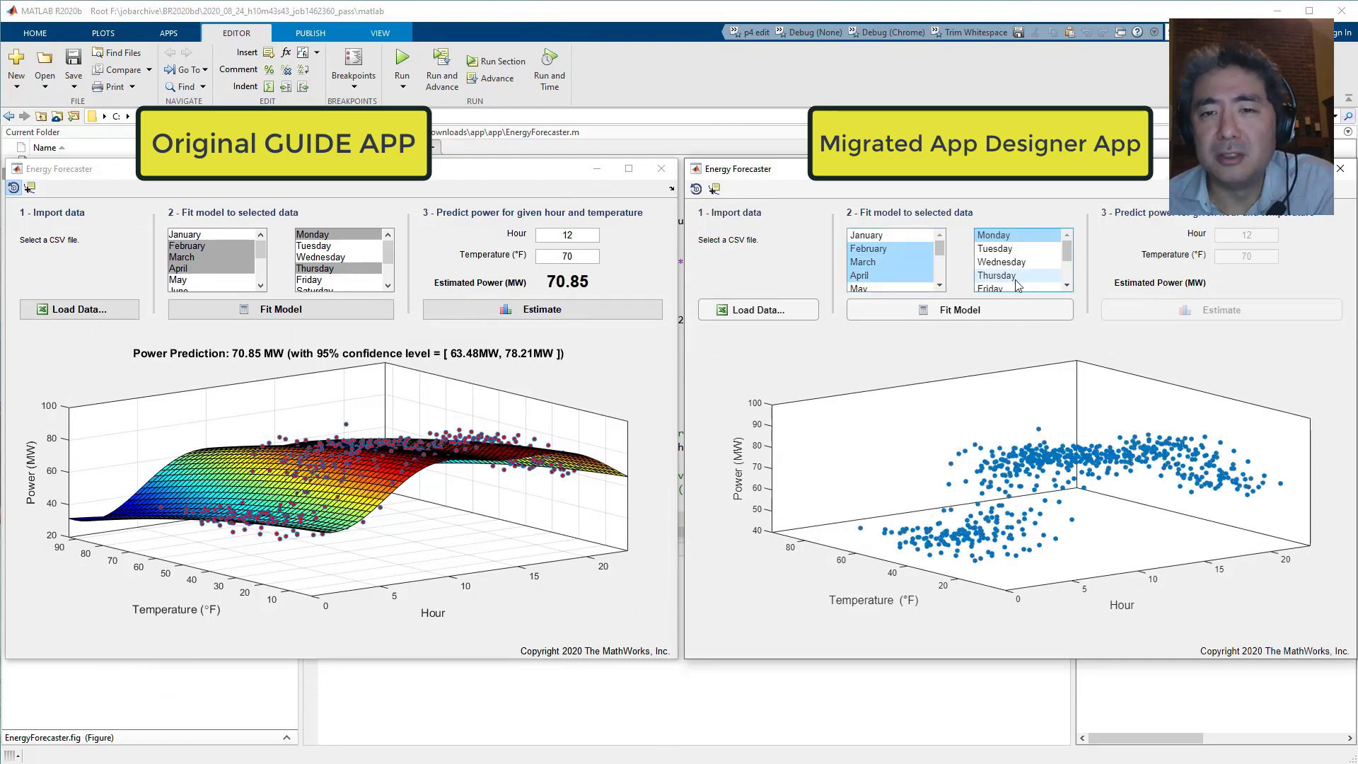
pyautogui.click(1003, 314)
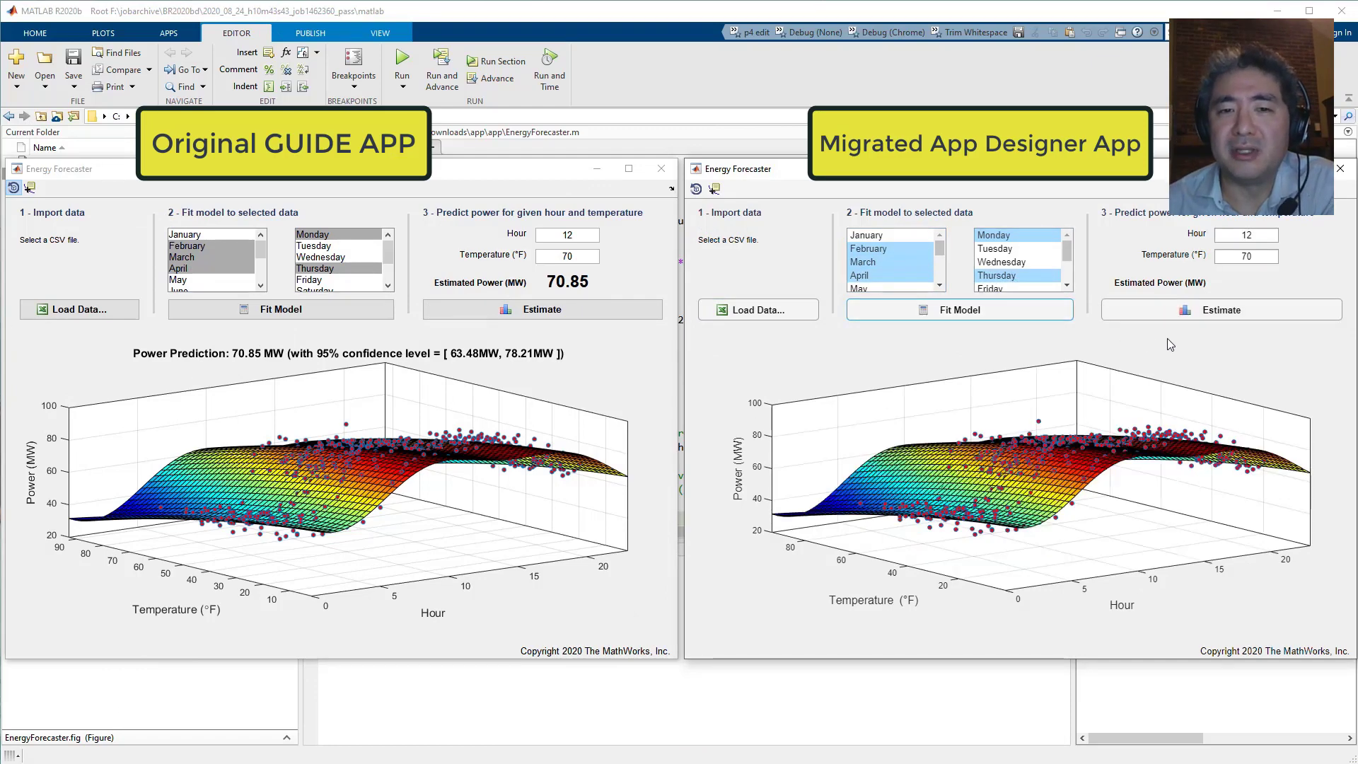
pyautogui.click(1190, 310)
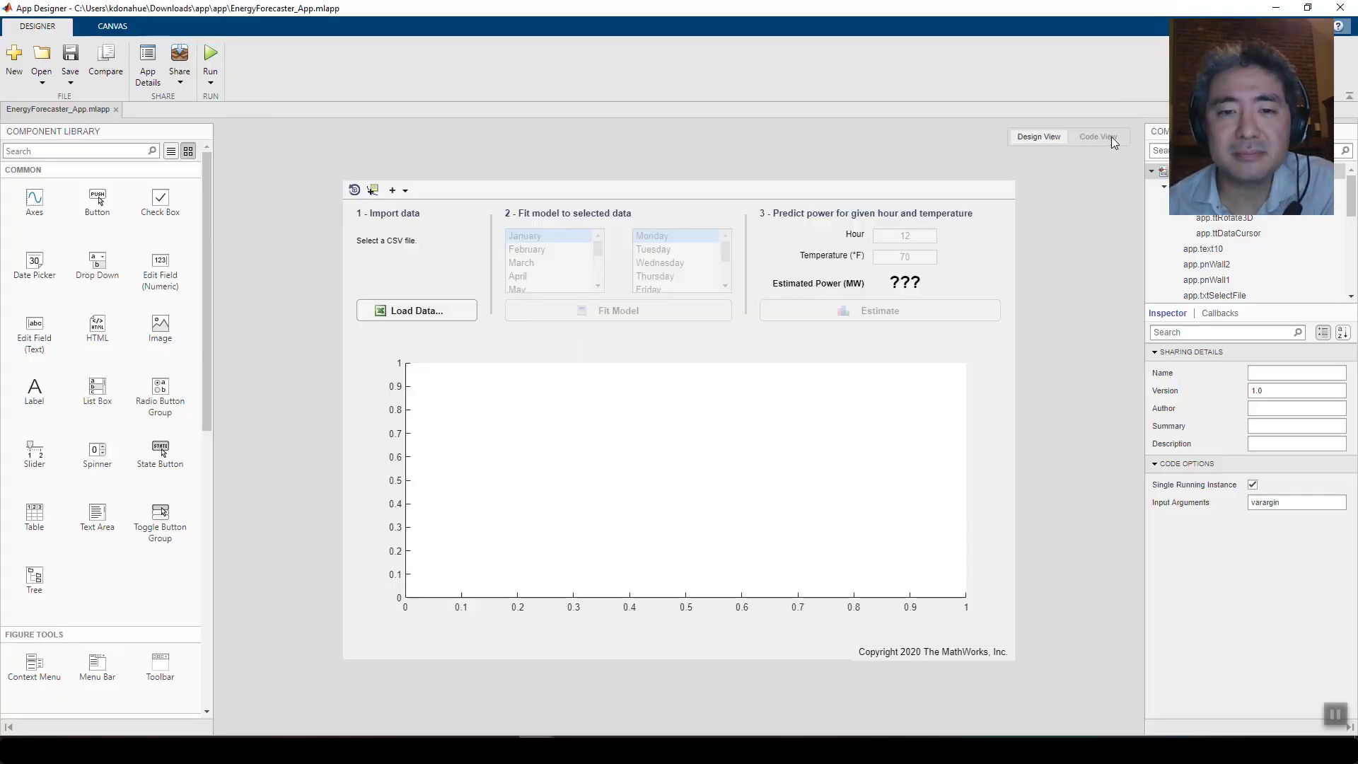
# - Open the code view and inspect the convertToGUIDECallbackArguments lines
pyautogui.click(1098, 137)
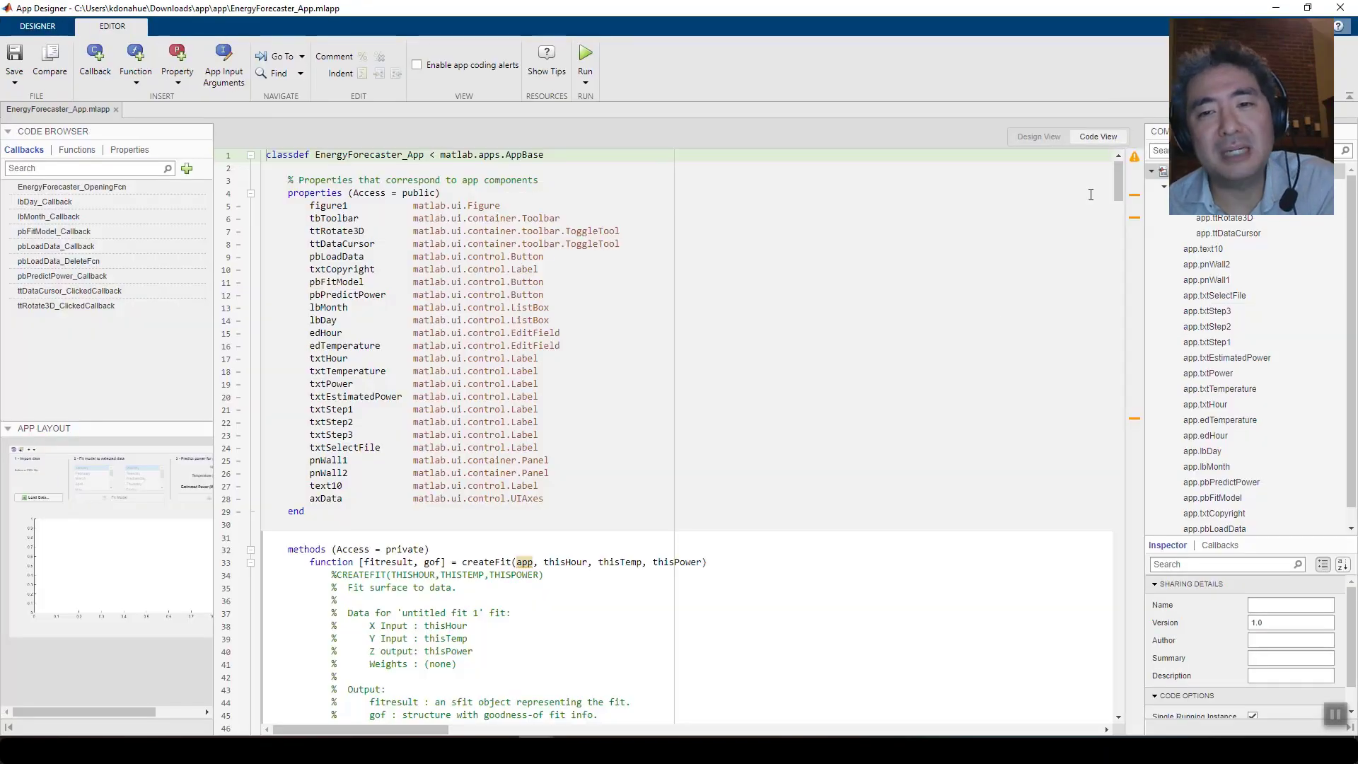
pyautogui.scroll(-7, 891, 401)
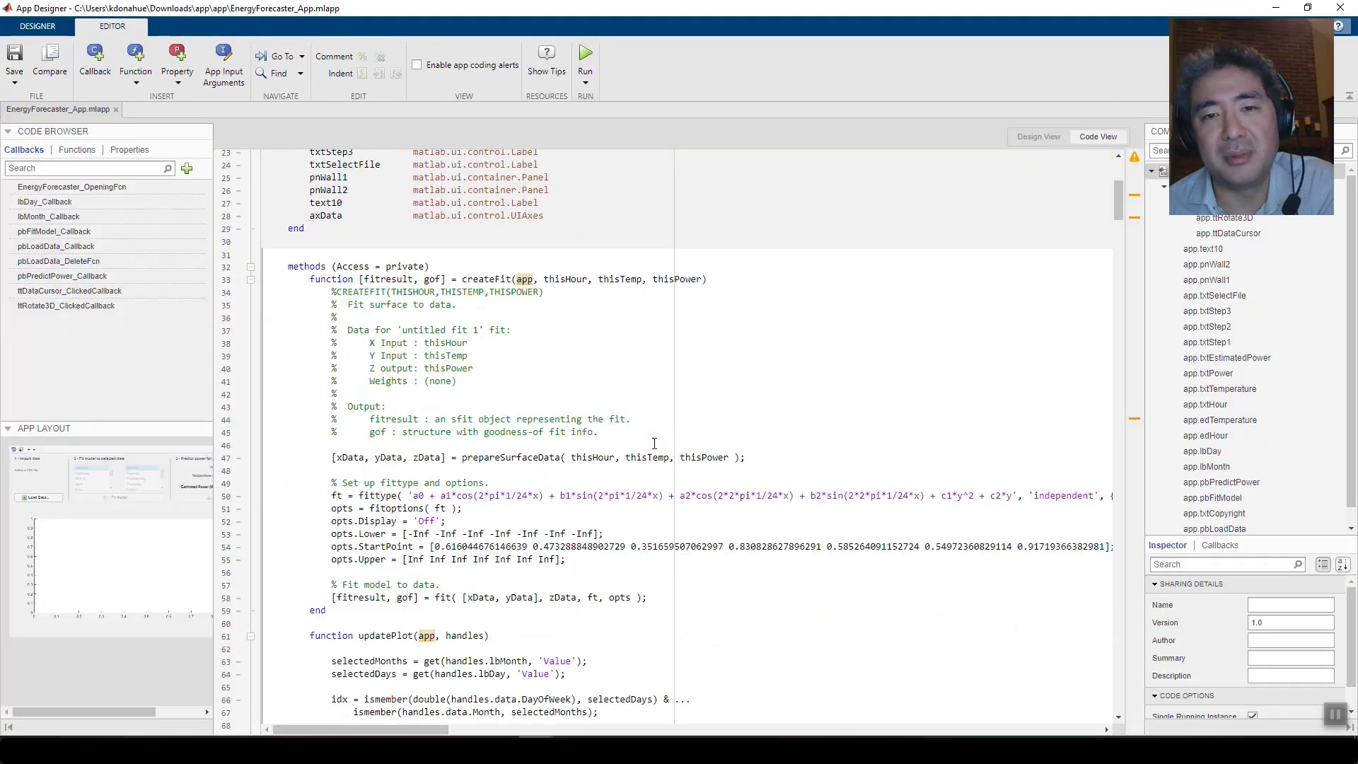
pyautogui.scroll(-5, 471, 491)
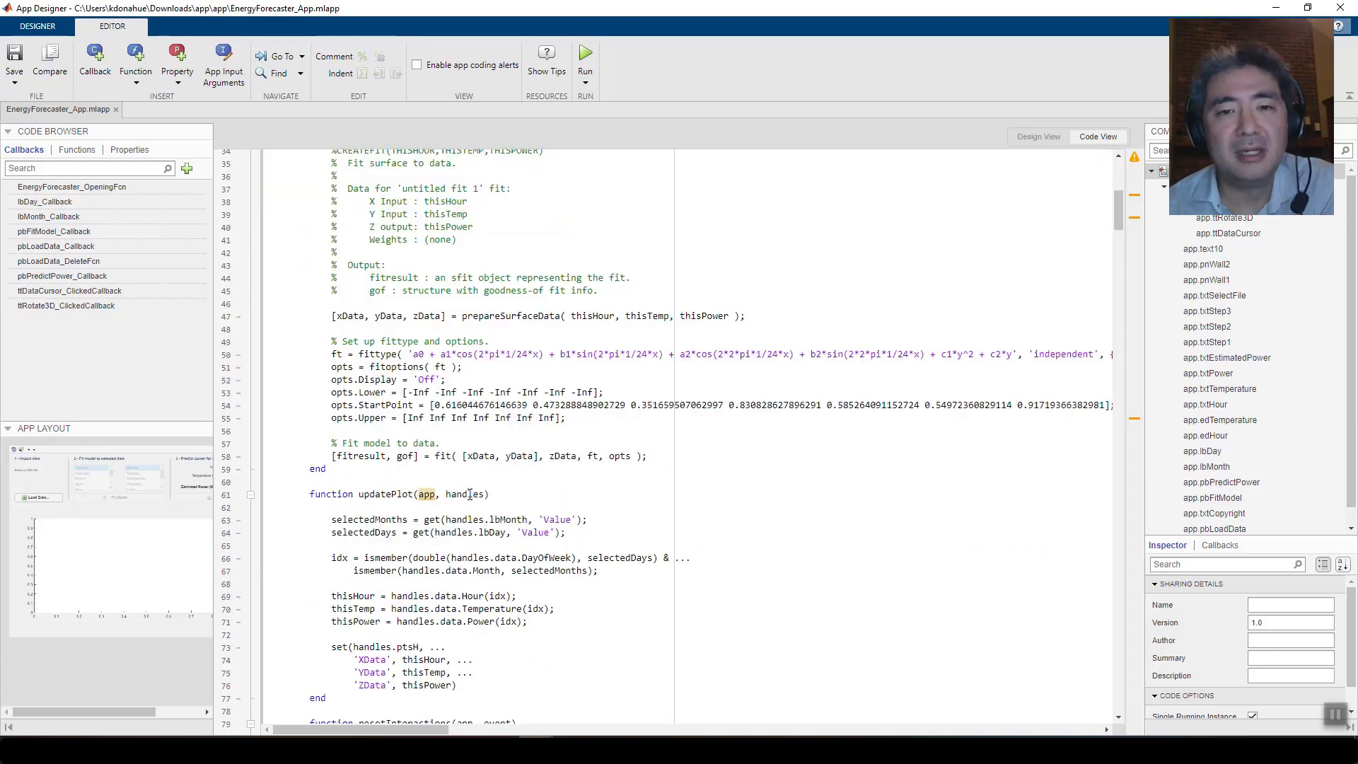
pyautogui.scroll(-3, 472, 491)
pyautogui.scroll(-2, 471, 491)
pyautogui.scroll(-3, 471, 492)
pyautogui.scroll(-2, 477, 490)
pyautogui.scroll(-8, 477, 491)
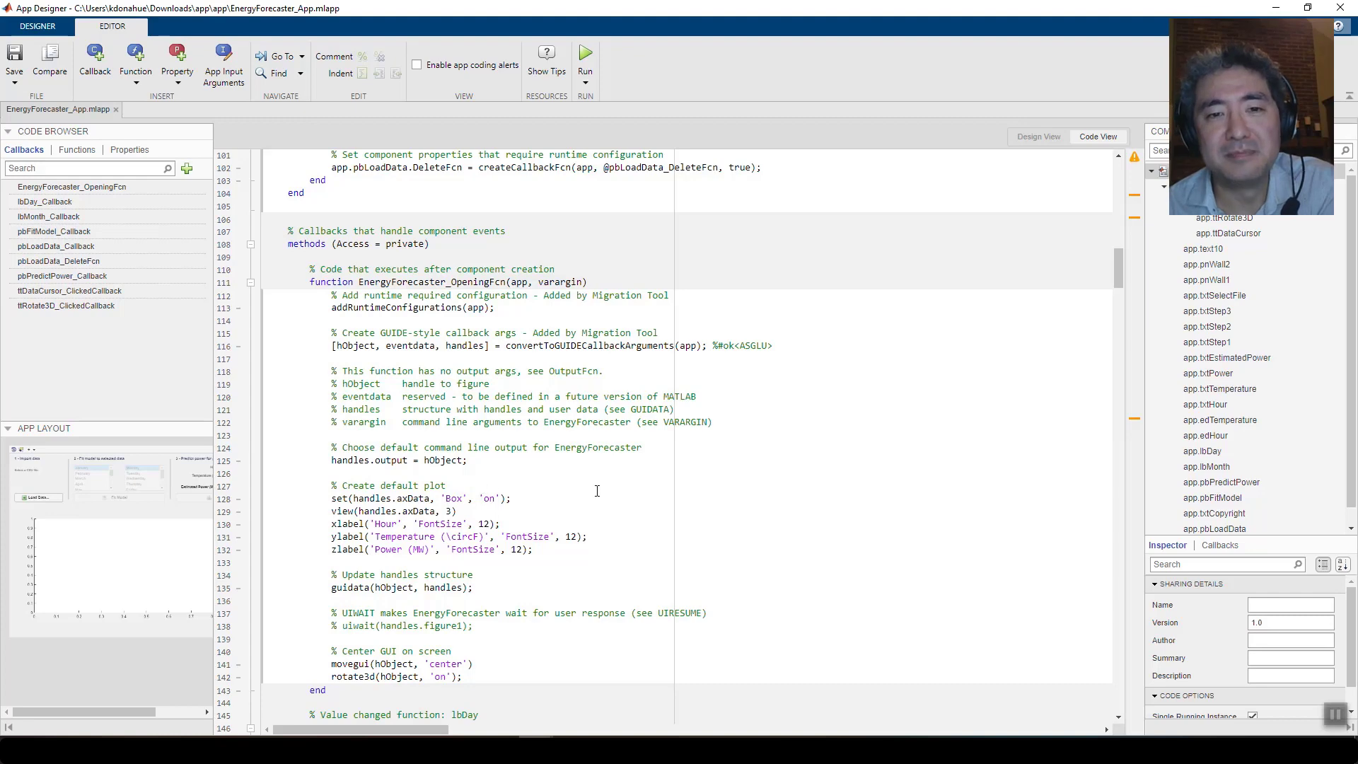
pyautogui.scroll(-3, 597, 490)
pyautogui.scroll(-3, 596, 491)
pyautogui.scroll(-2, 597, 490)
pyautogui.scroll(-2, 597, 490)
pyautogui.scroll(-2, 597, 490)
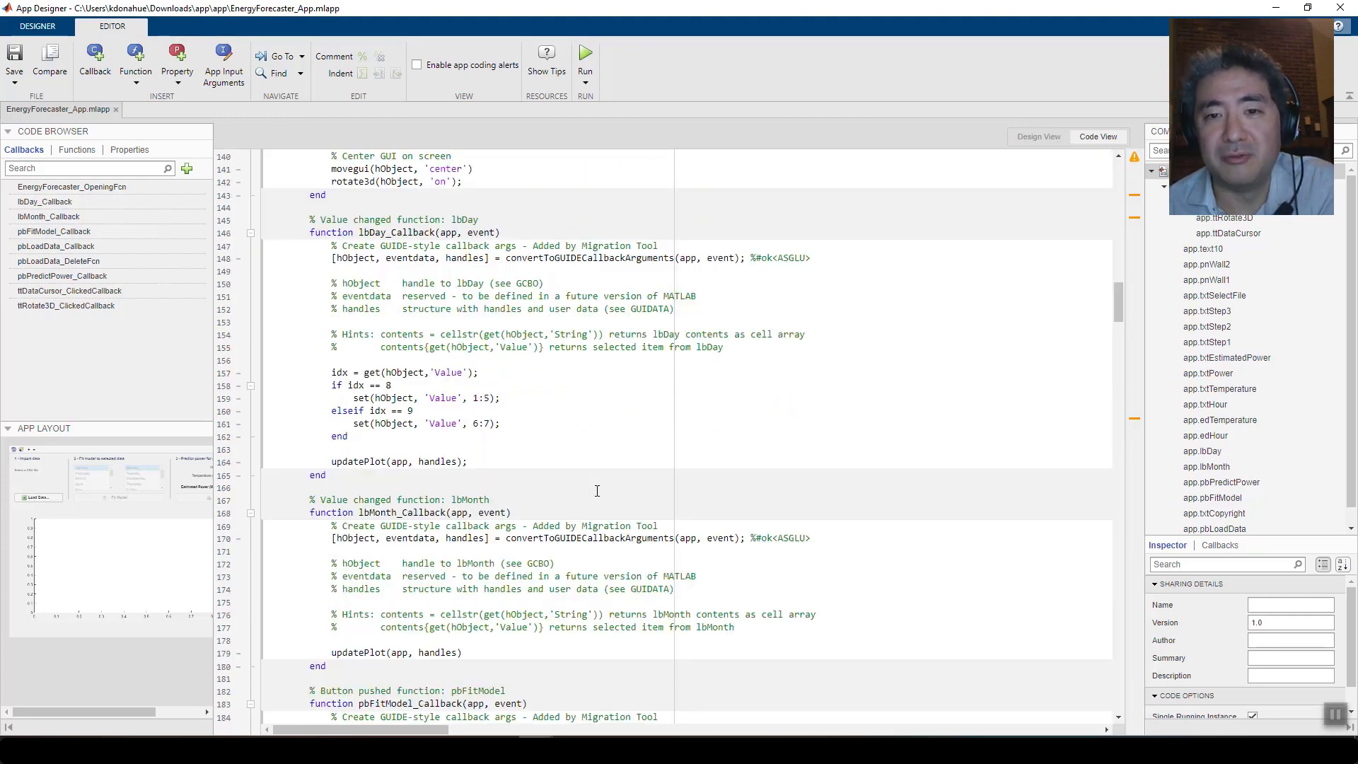
pyautogui.scroll(-4, 594, 490)
pyautogui.scroll(-3, 595, 491)
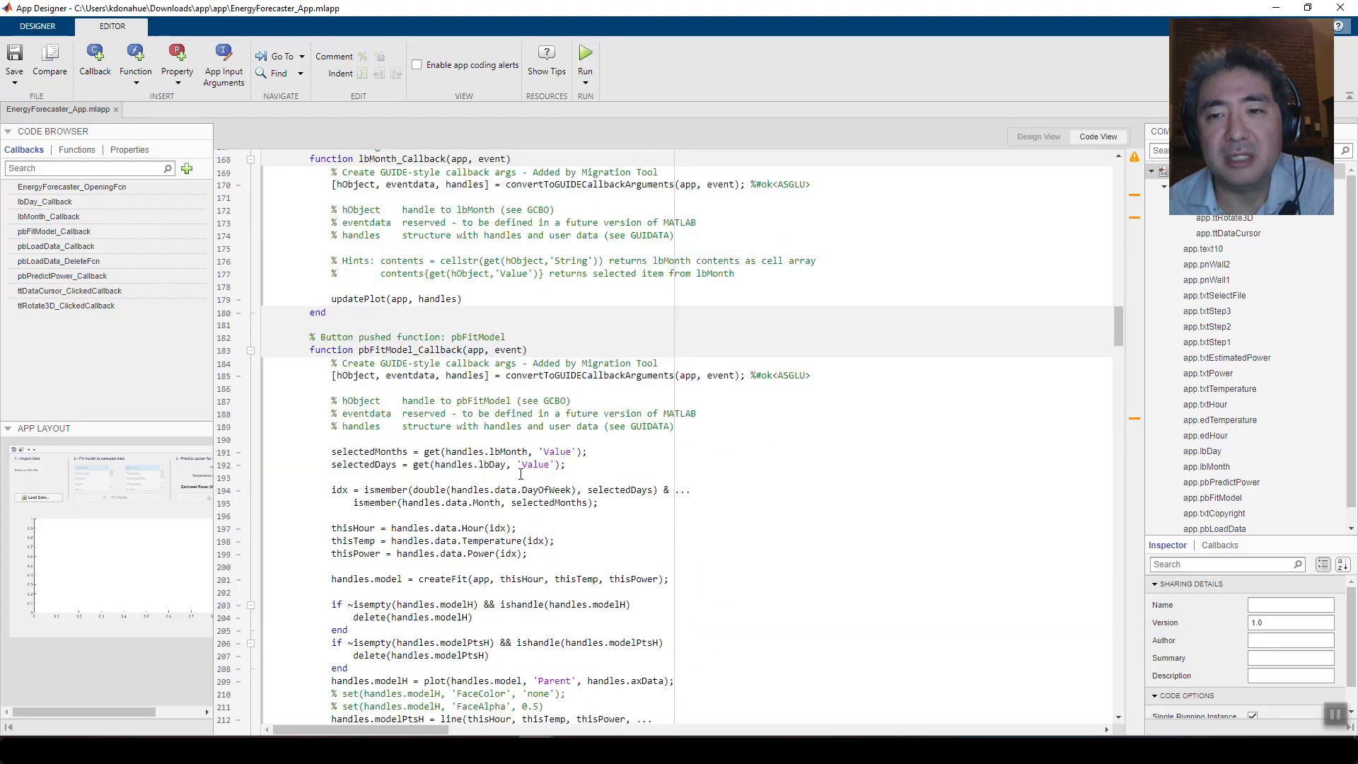
pyautogui.scroll(-2, 594, 491)
pyautogui.scroll(-2, 521, 474)
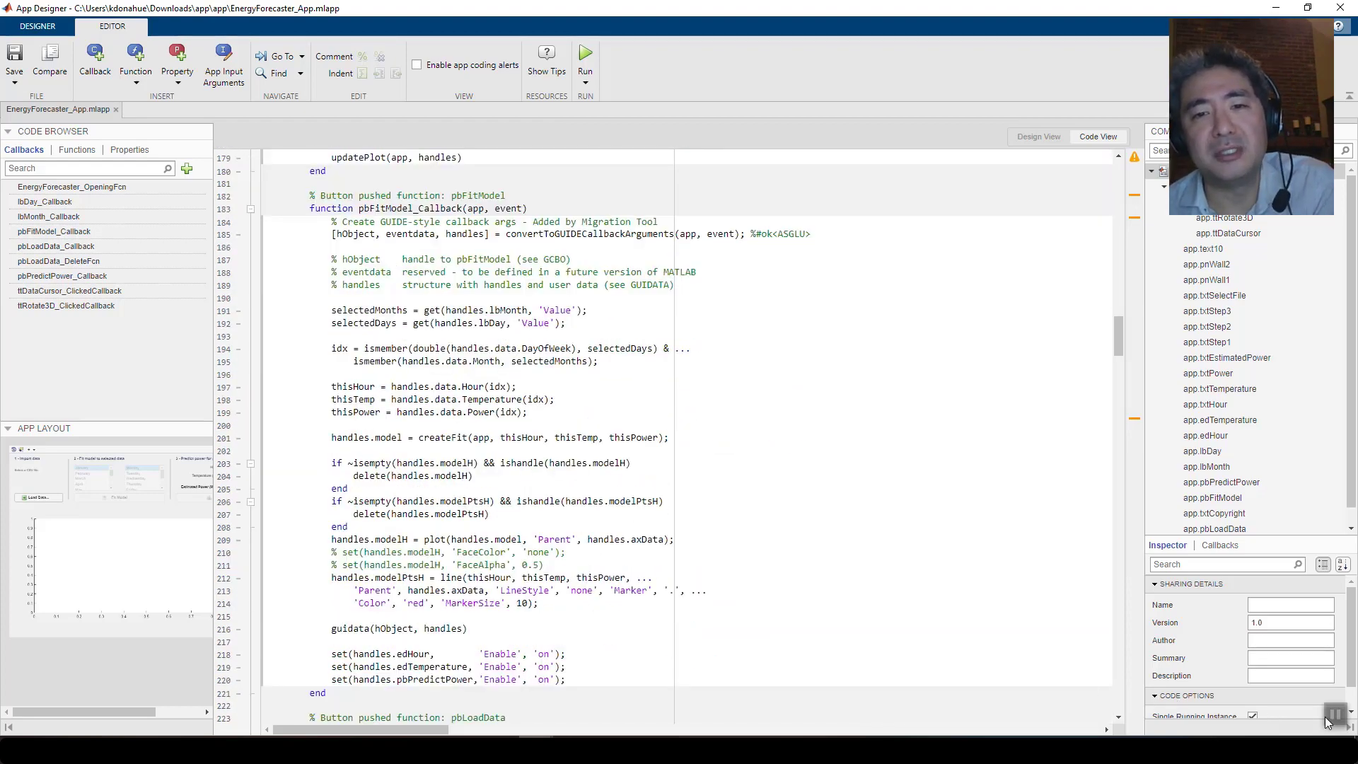
pyautogui.scroll(-2, 560, 573)
pyautogui.scroll(-8, 560, 574)
pyautogui.scroll(-2, 561, 574)
pyautogui.scroll(15, 560, 573)
pyautogui.moveTo(332, 473); pyautogui.dragTo(773, 487)
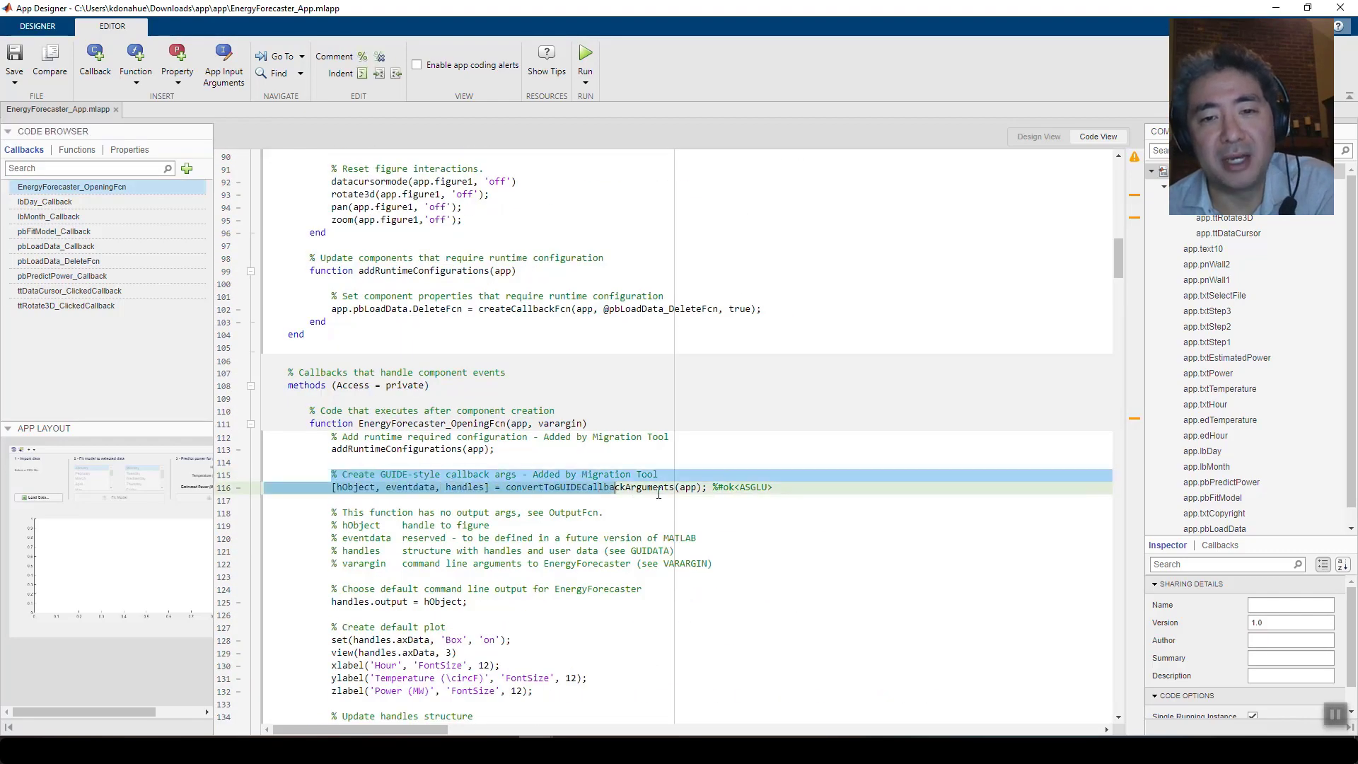
pyautogui.click(796, 488)
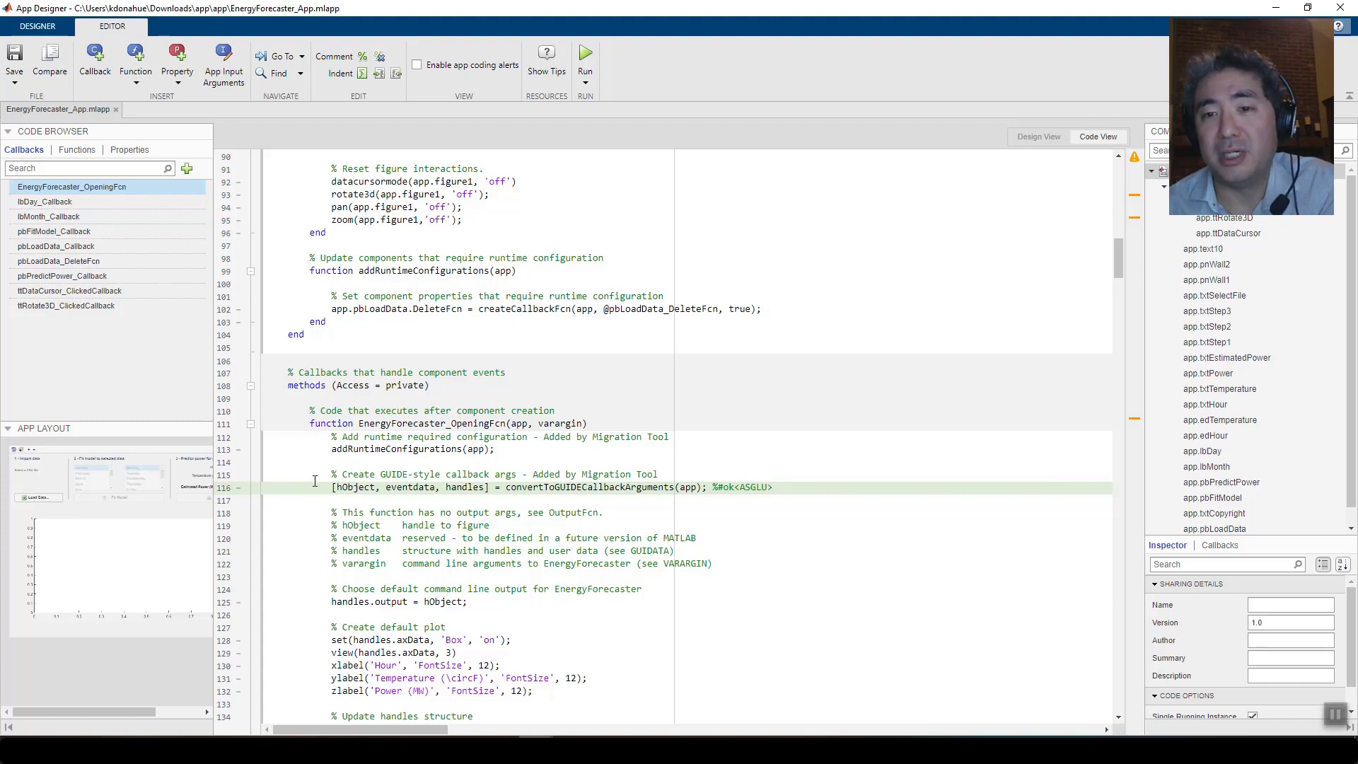
pyautogui.scroll(-4, 315, 481)
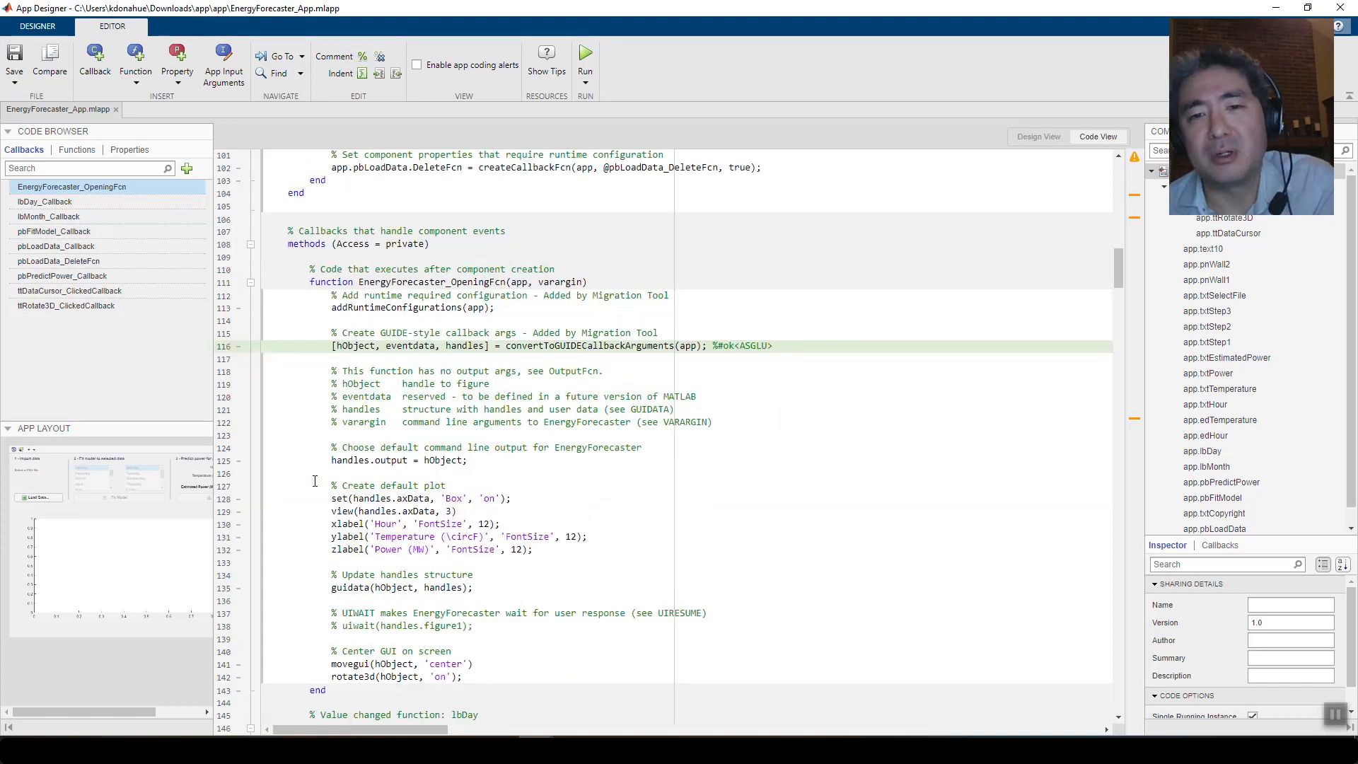
pyautogui.scroll(-2, 315, 480)
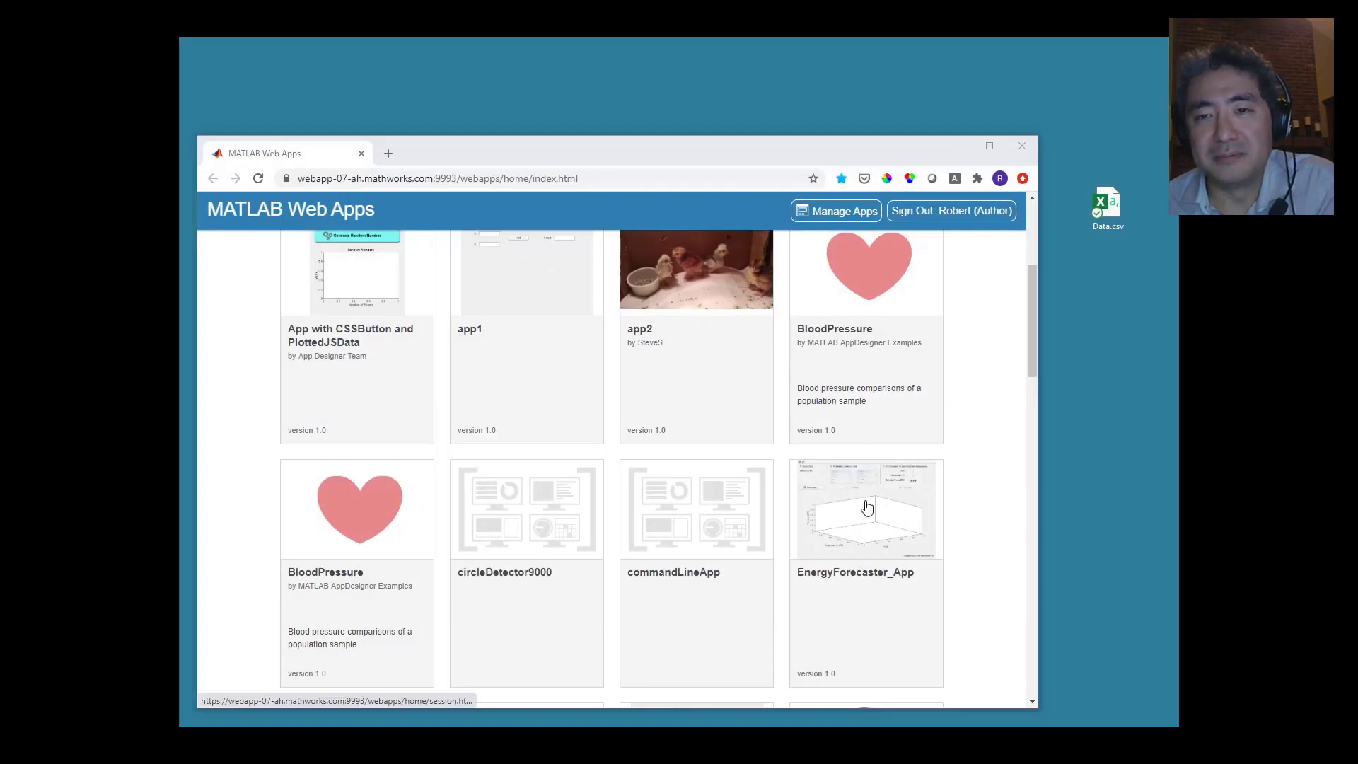
# - Launch EnergyForecaster_App as a maximized web app and upload Data.csv
pyautogui.click(866, 509)
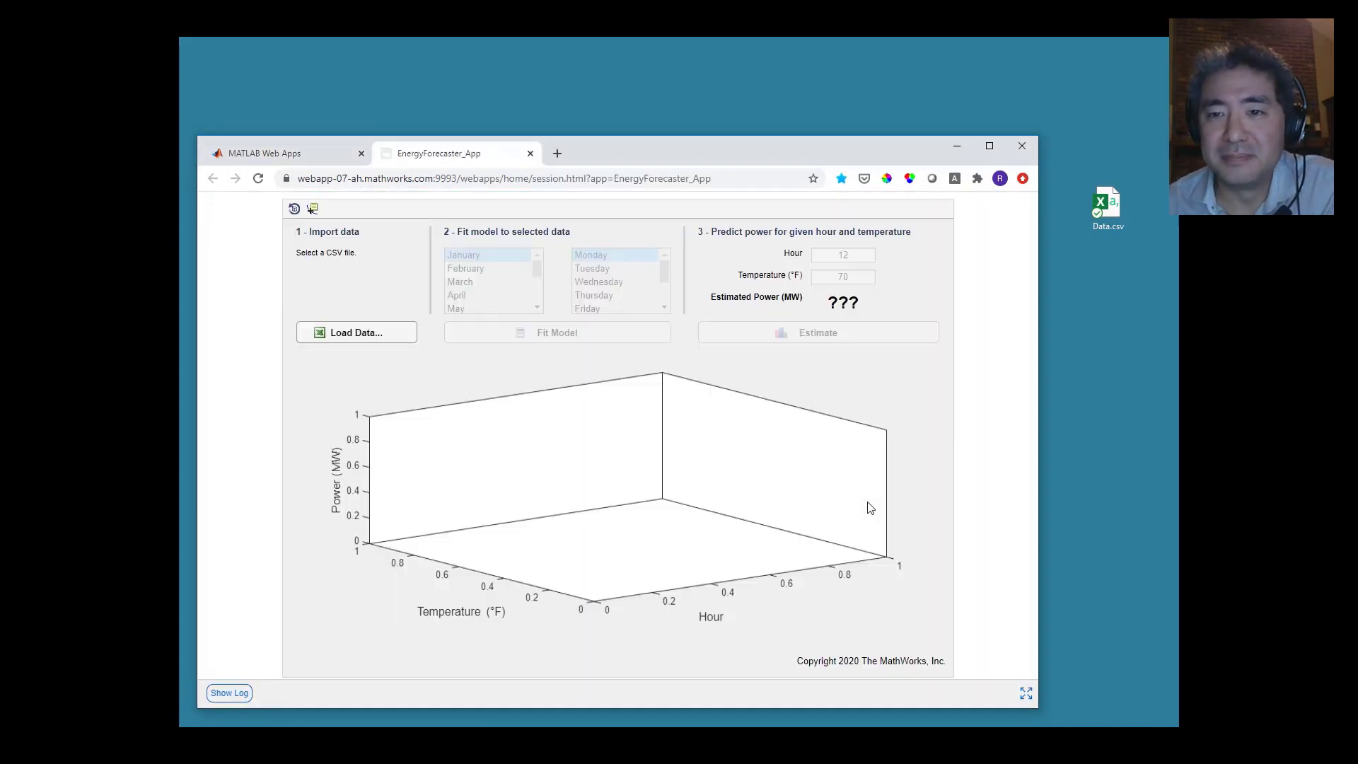
pyautogui.click(1027, 696)
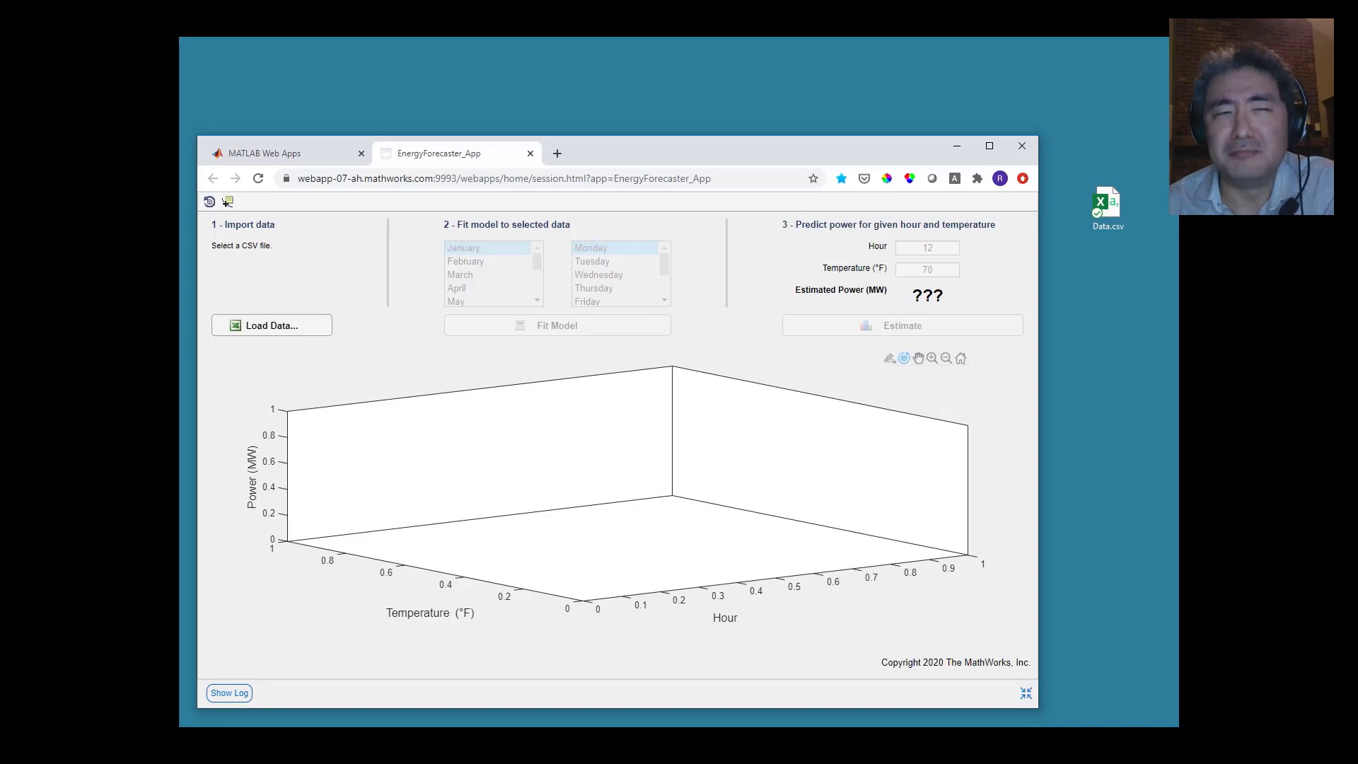
pyautogui.click(293, 327)
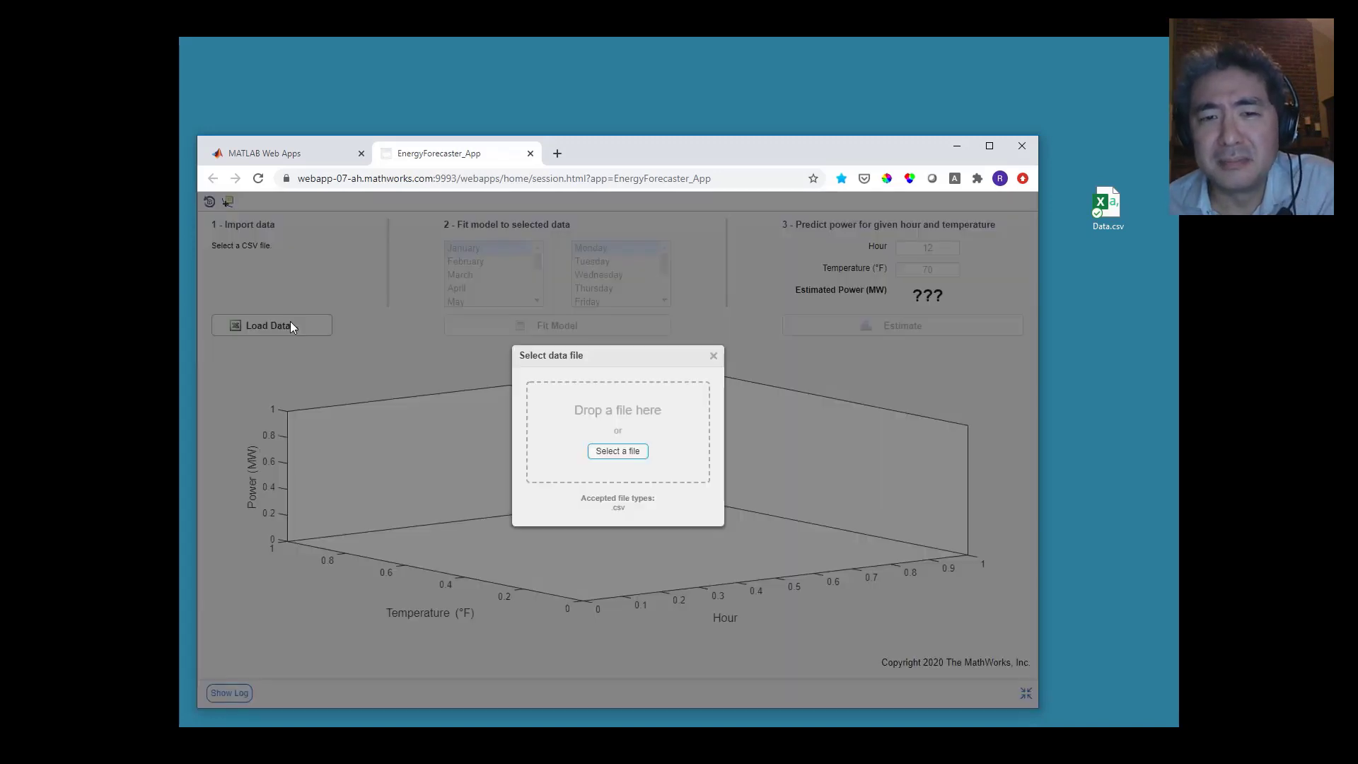
pyautogui.moveTo(1106, 202); pyautogui.dragTo(636, 419)
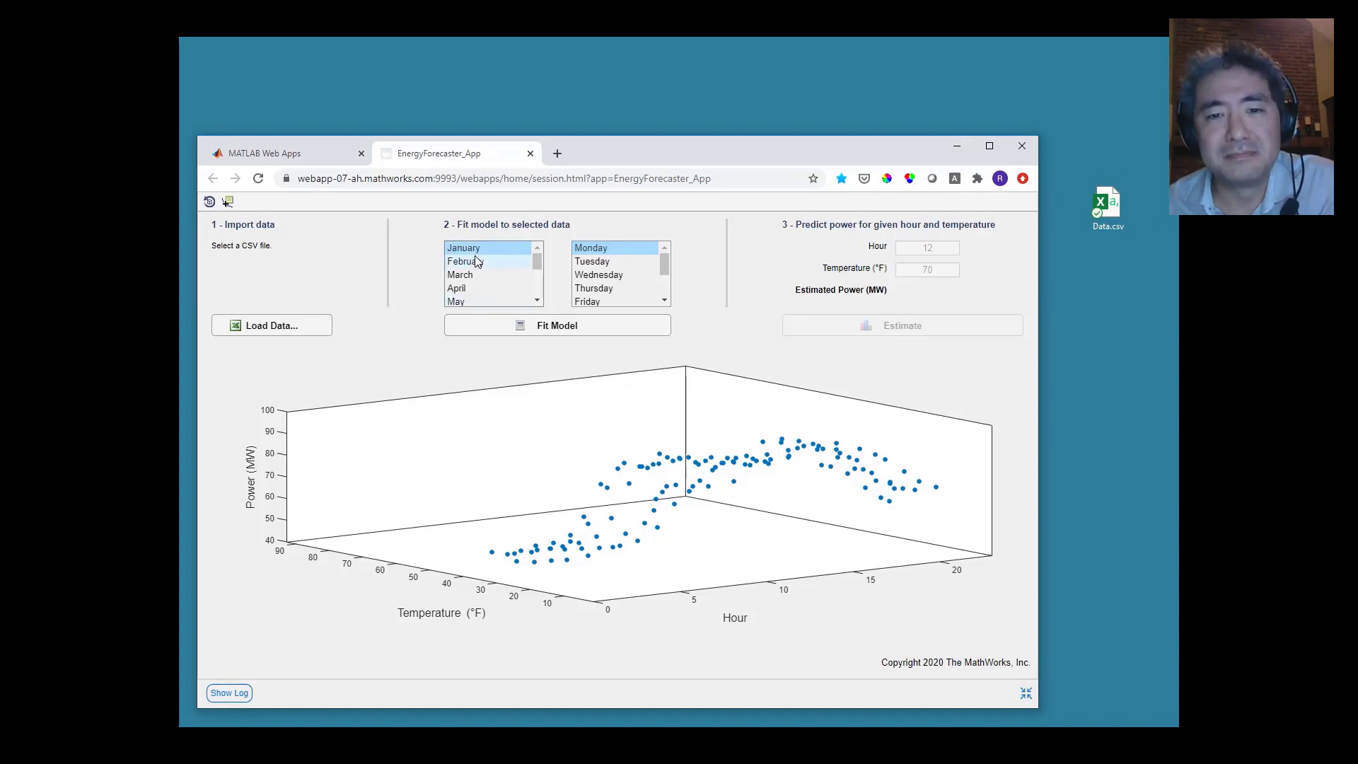
# - Fit January–February Monday–Wednesday data, estimate 82.49 MW, and enlarge the window
pyautogui.keyDown('shift'); pyautogui.click(464, 261); pyautogui.keyUp('shift')
pyautogui.keyDown('shift'); pyautogui.click(593, 261); pyautogui.keyUp('shift')
pyautogui.keyDown('shift'); pyautogui.click(594, 288); pyautogui.keyUp('shift')
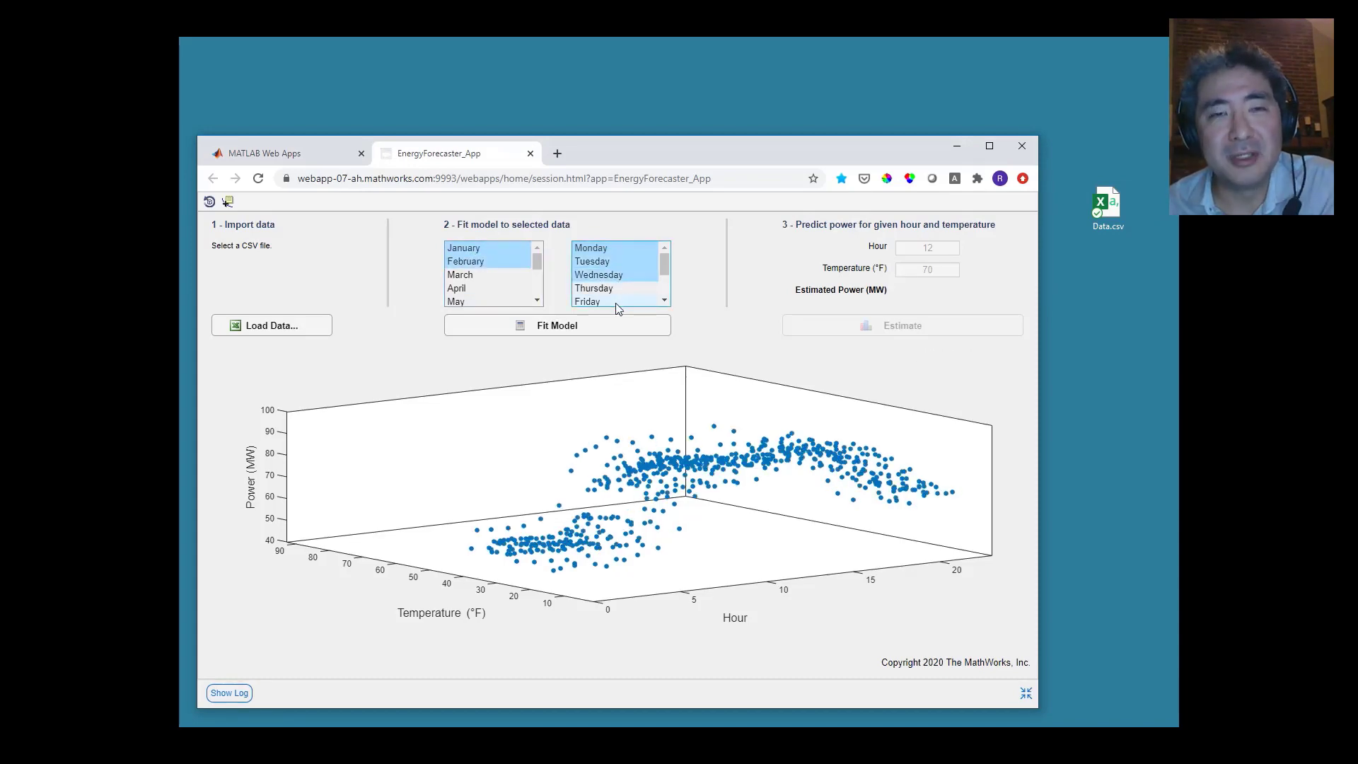
pyautogui.click(557, 326)
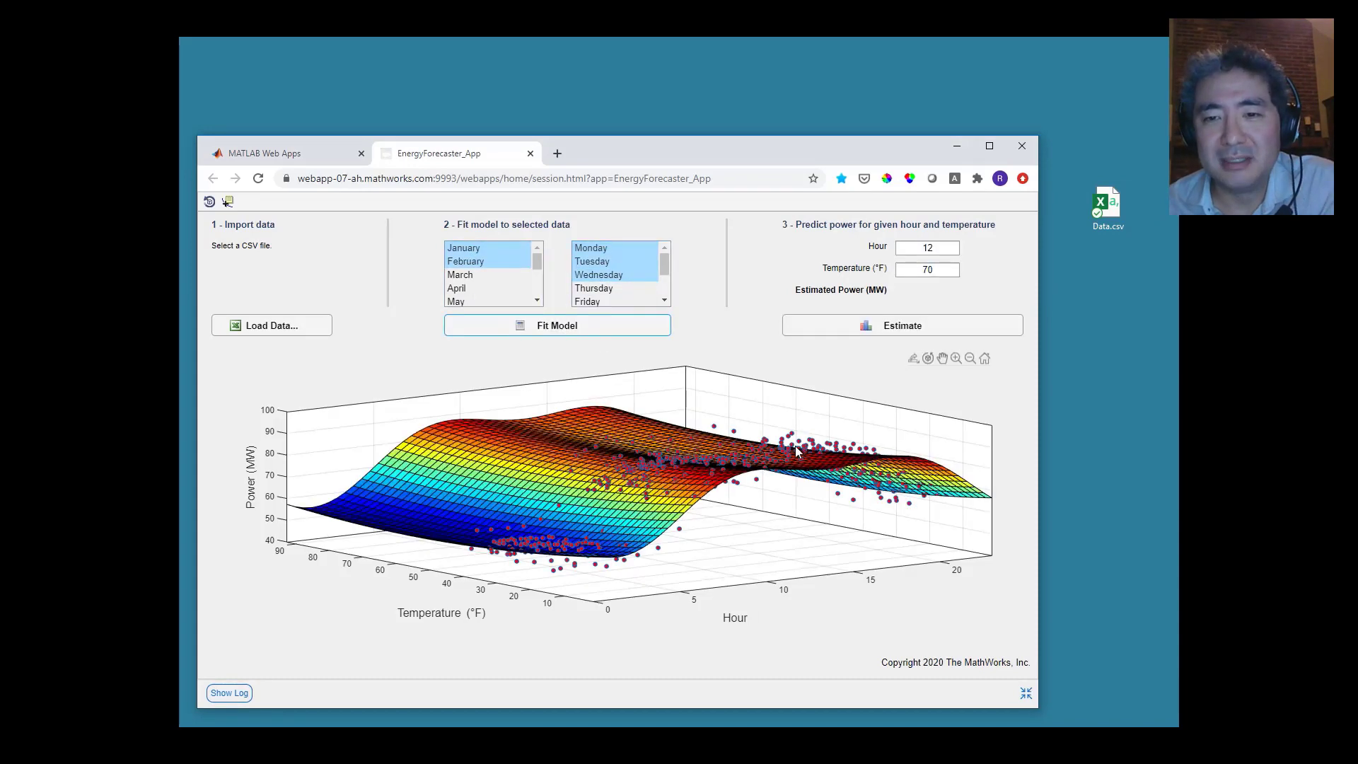
pyautogui.click(824, 327)
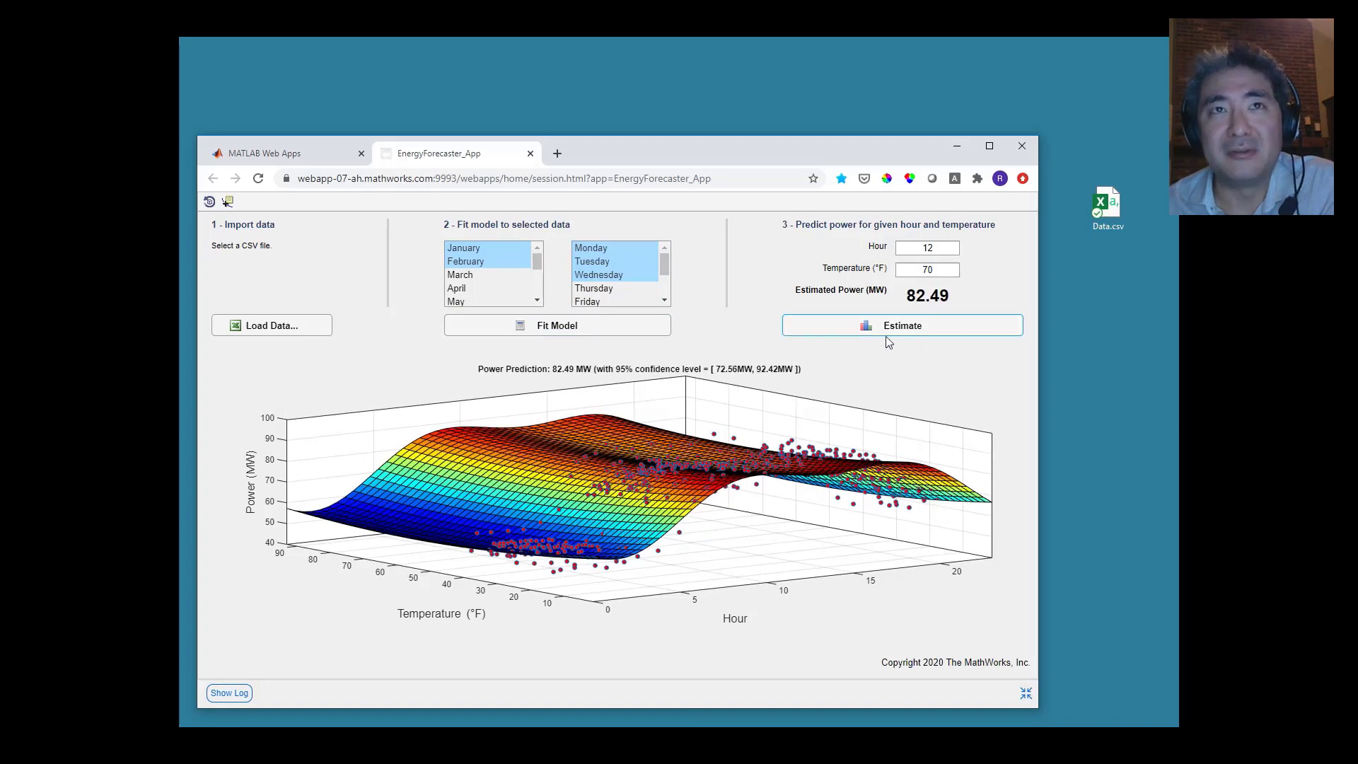
pyautogui.moveTo(1042, 133); pyautogui.dragTo(1170, 43)
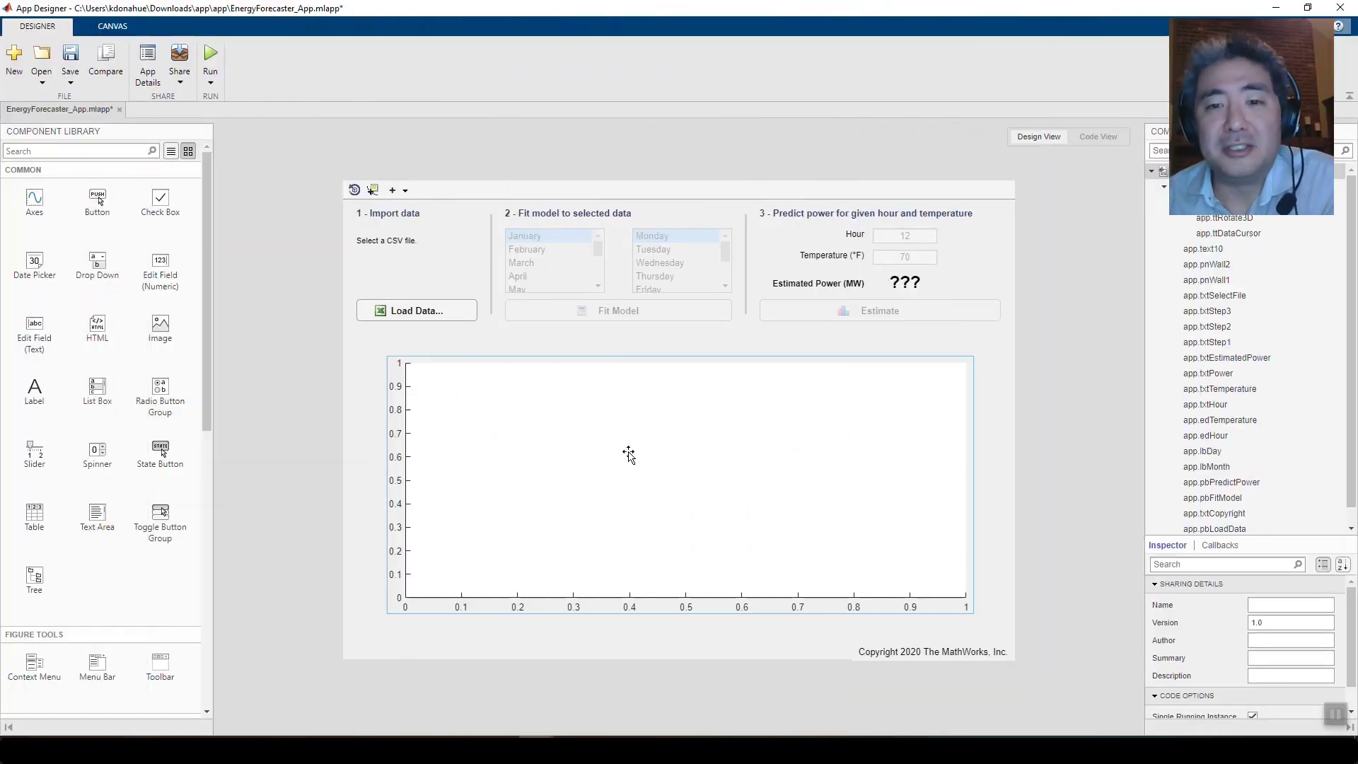
# - Set both the month and weekday list boxes' BackgroundColor to white
pyautogui.click(664, 265)
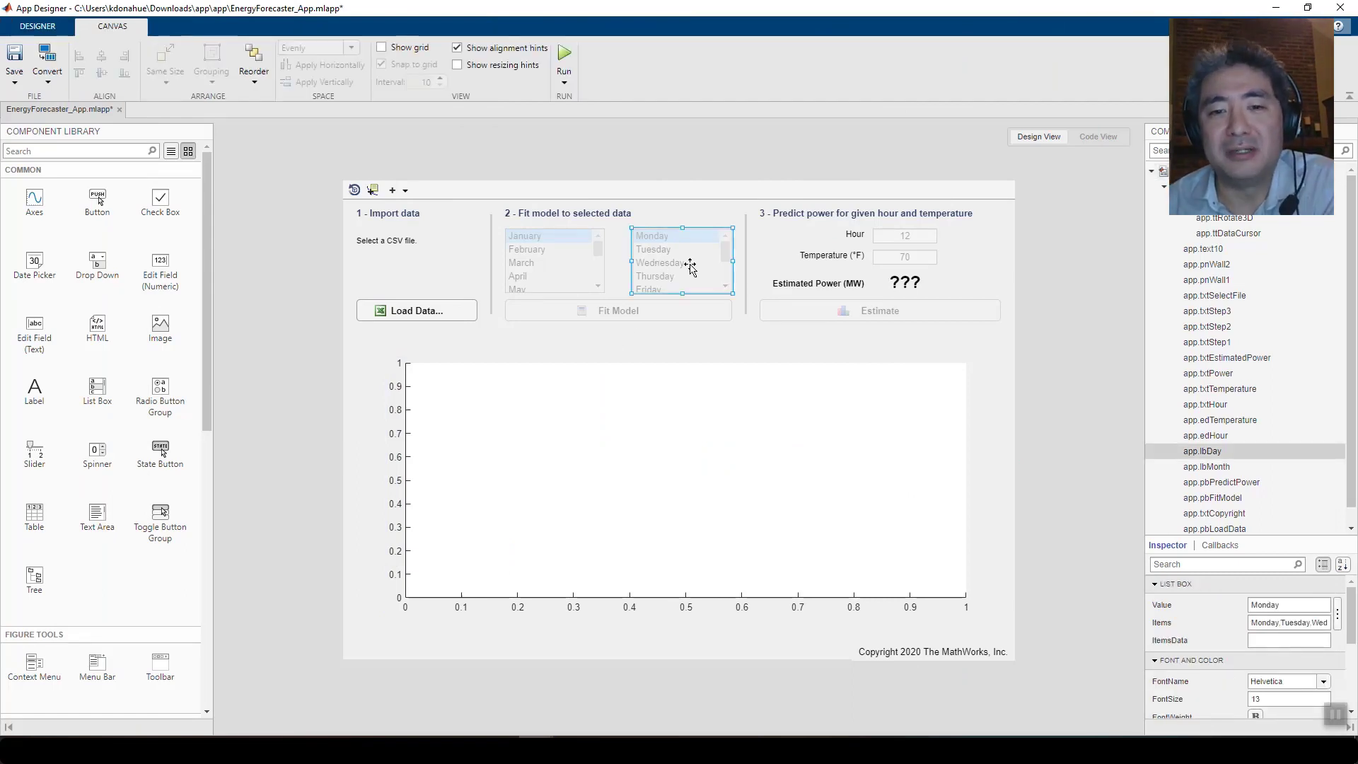
pyautogui.keyDown('shift'); pyautogui.click(568, 266); pyautogui.keyUp('shift')
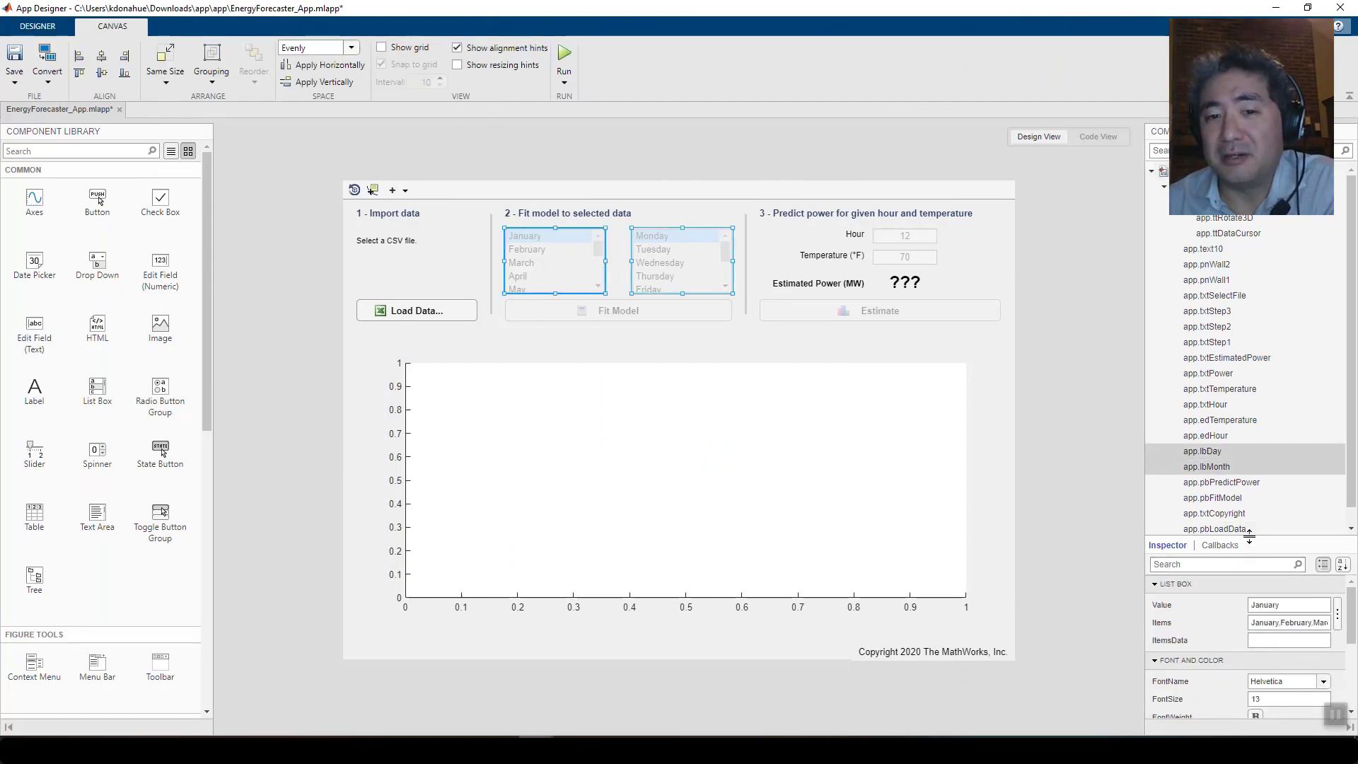
pyautogui.moveTo(1252, 537); pyautogui.dragTo(1255, 309)
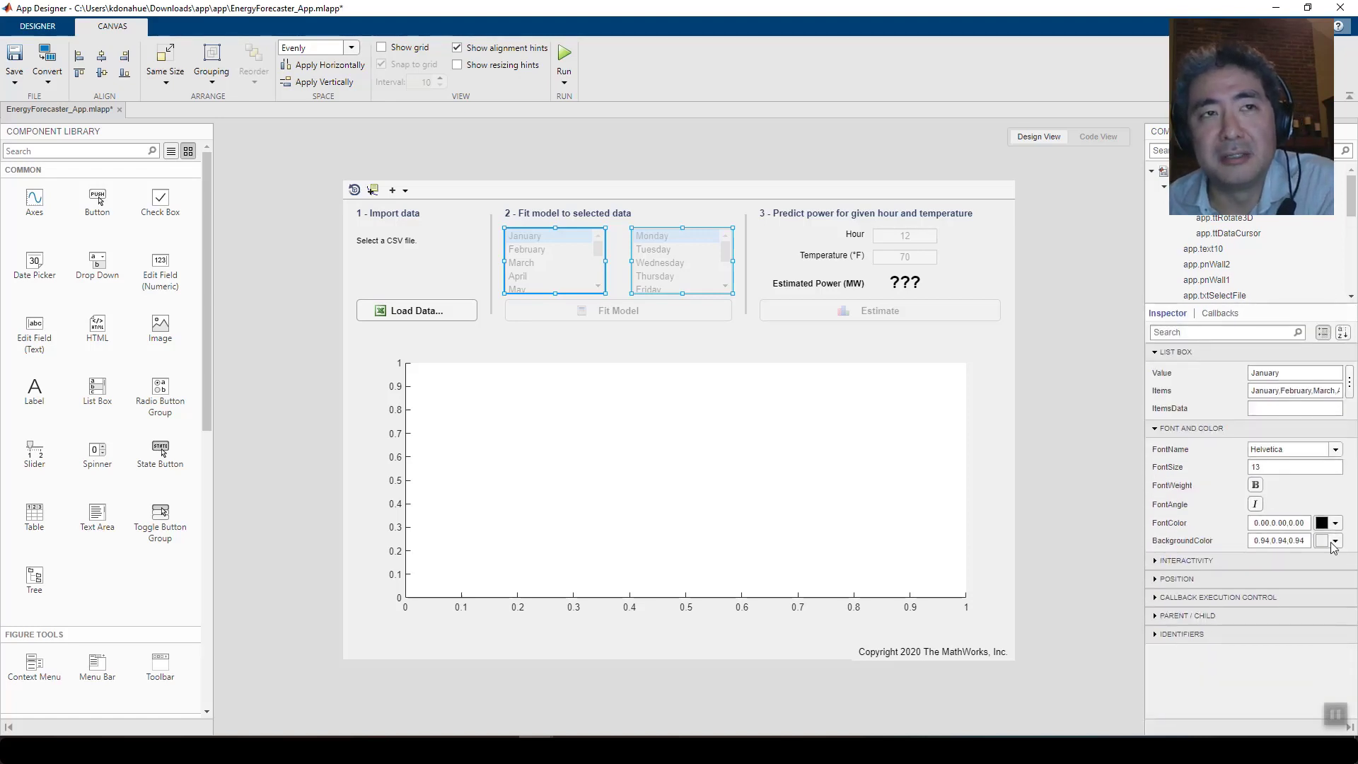
pyautogui.click(1336, 541)
pyautogui.click(1191, 388)
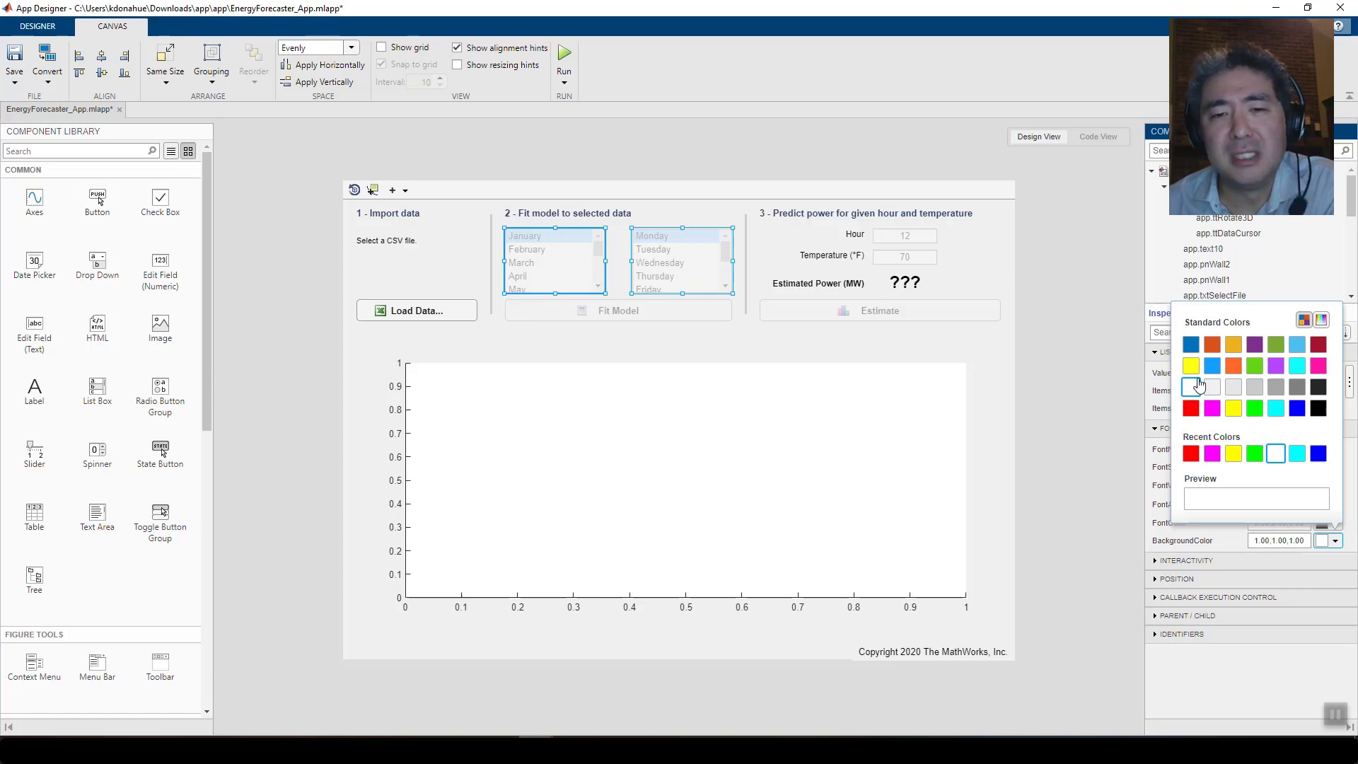
pyautogui.click(1212, 367)
pyautogui.click(1091, 430)
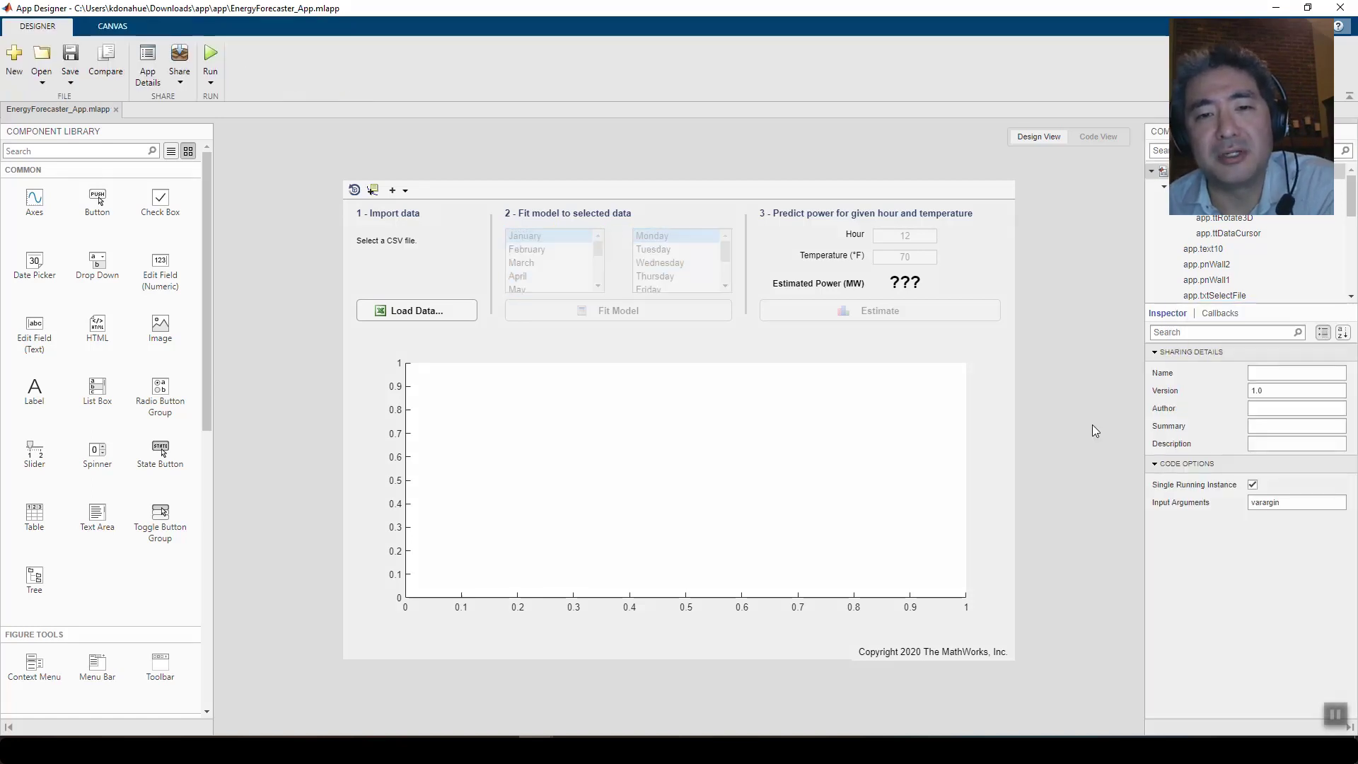